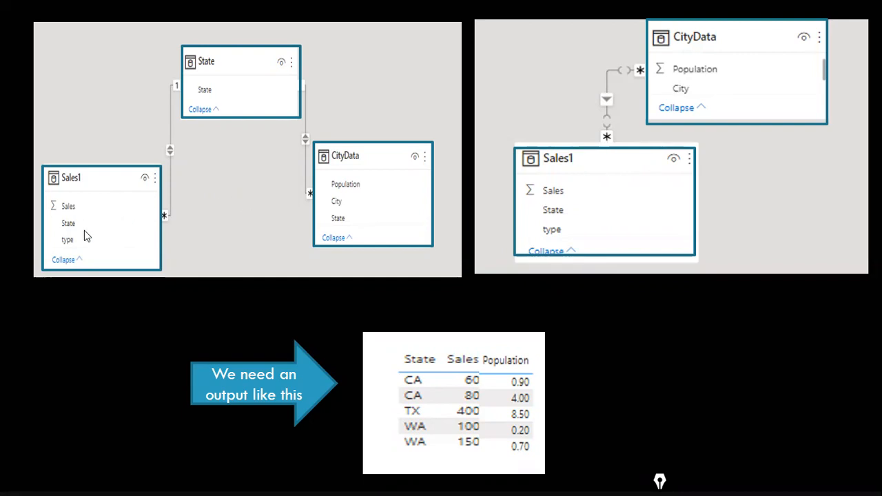
- Switch from the slides to the day9_DataModel_Part2 model in Power BI and move the DimLocation and DimDate tables closer to SalesFact
key("alt+Tab")
key("alt+Tab")
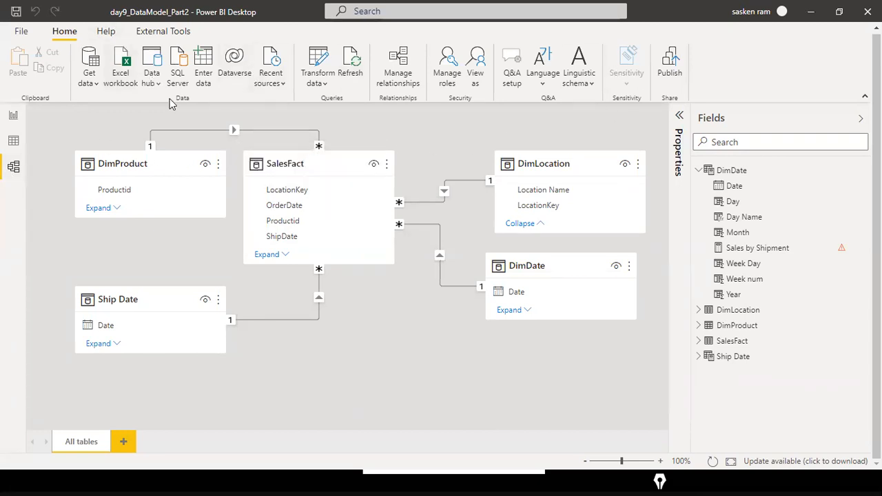
key("alt+Tab")
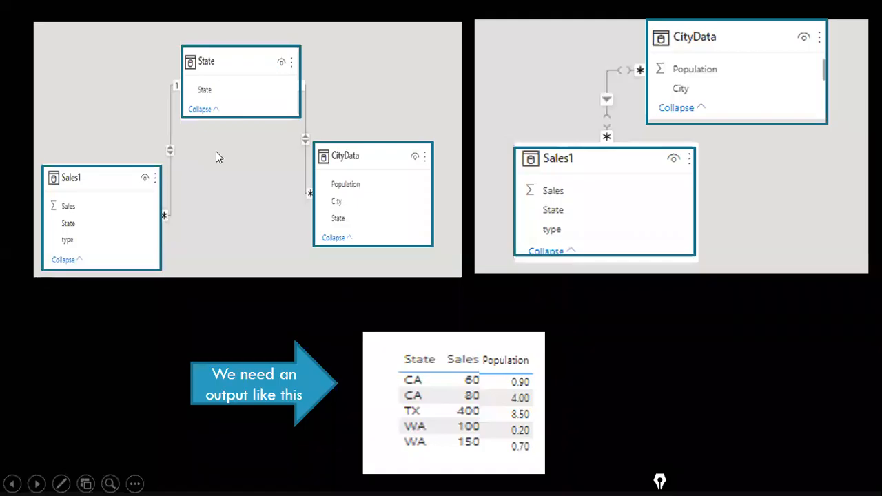
key("alt+Tab")
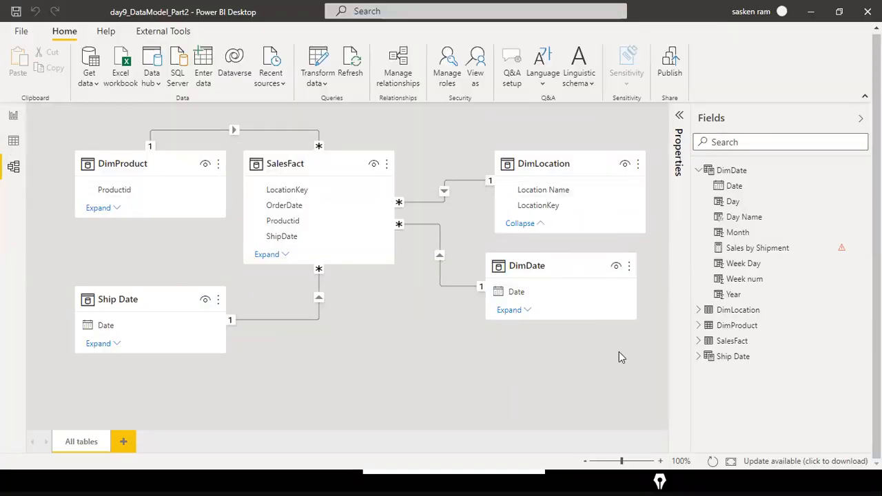
left_click_drag(602, 183, 501, 183)
left_click_drag(551, 290, 368, 304)
left_click_drag(475, 207, 523, 206)
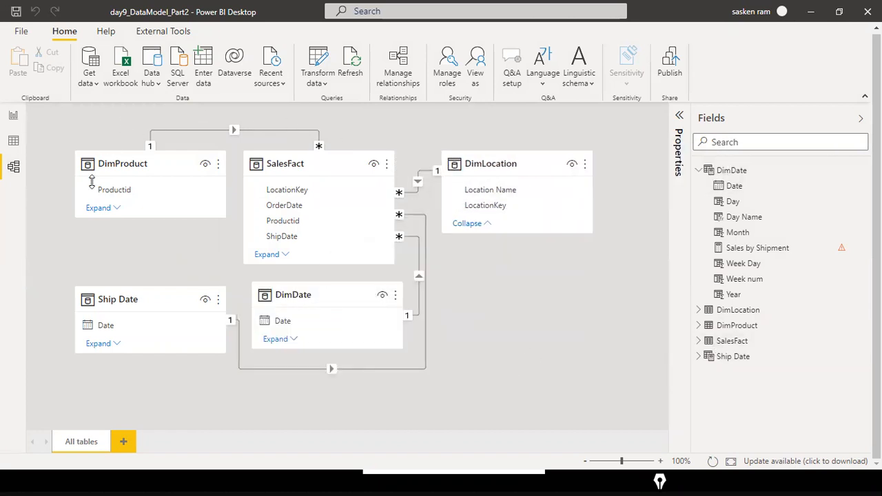
- Switch to the datamodel part1bridgeLatest file in Power BI and show its model diagram
key("alt+Tab")
key("alt+Tab")
key("alt+Tab")
key("alt+Tab")
key("alt+Tab")
key("alt+Tab")
key("alt+Tab")
key("alt+Tab")
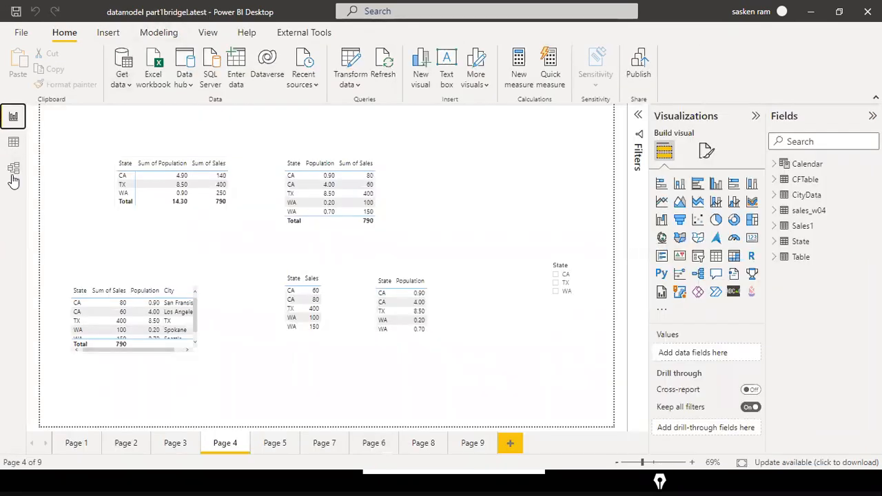
left_click(15, 175)
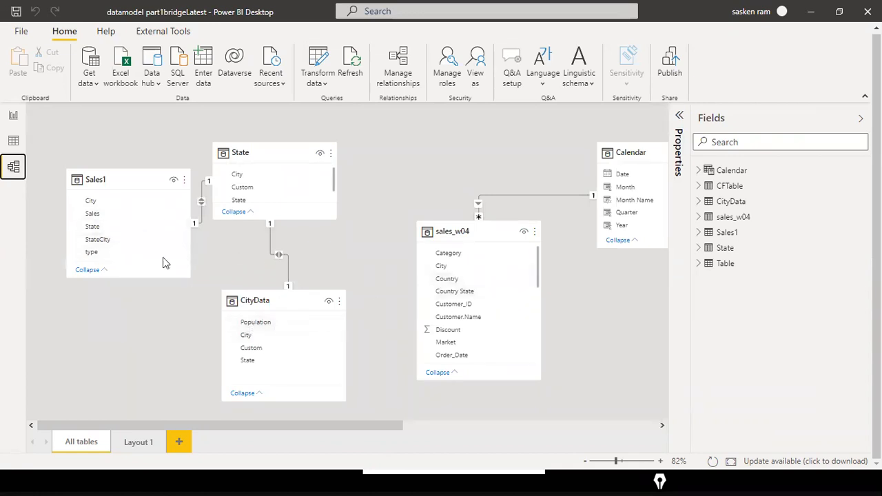
- Check the required output on the slide and view the data rows of the Sales1 table
mouse_move(118, 197)
key("alt+Tab")
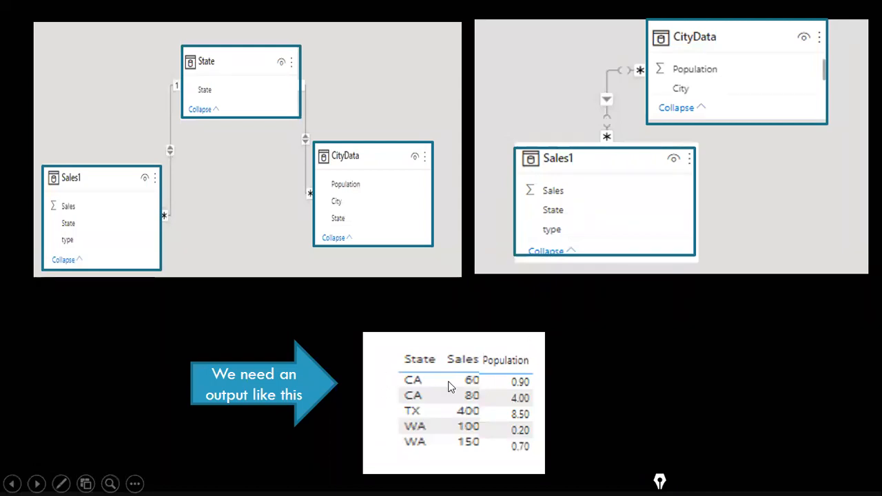
key("alt+Tab")
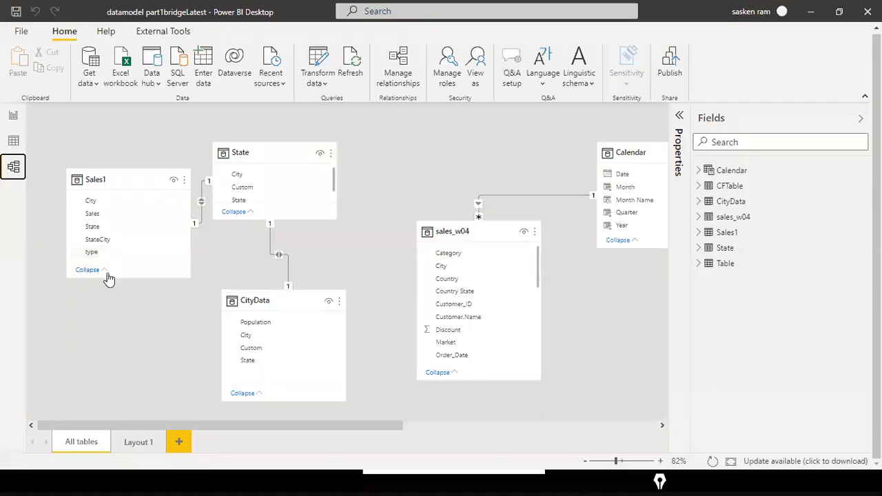
left_click(13, 140)
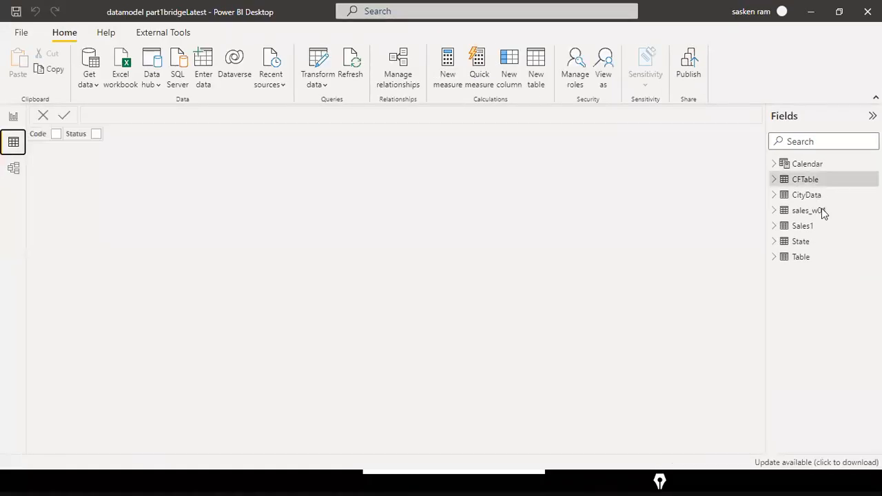
left_click(803, 226)
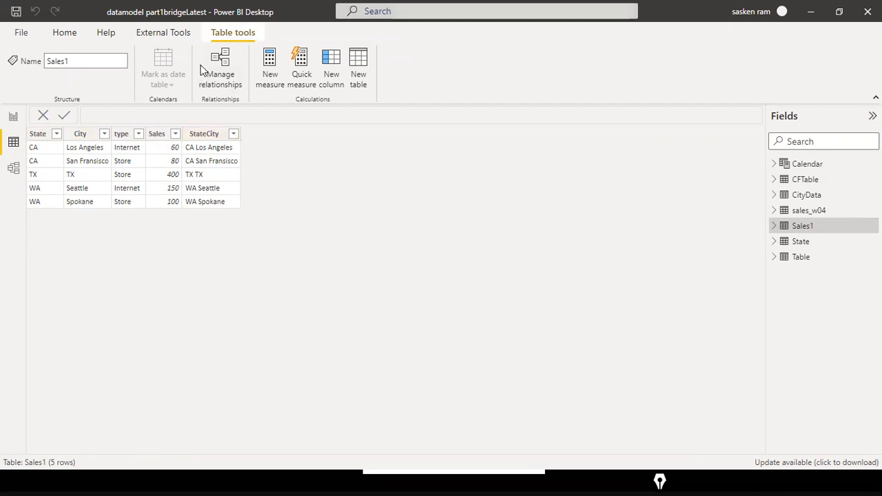
key("alt+Tab")
key("alt+Tab")
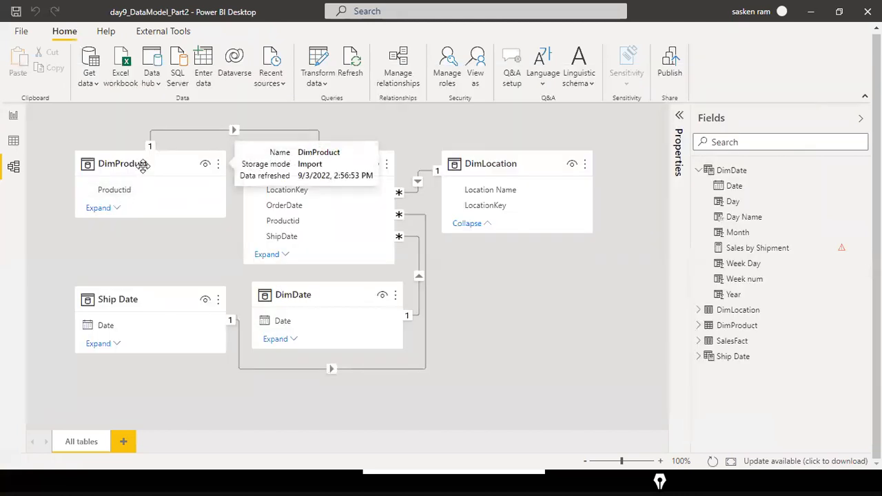
left_click(104, 208)
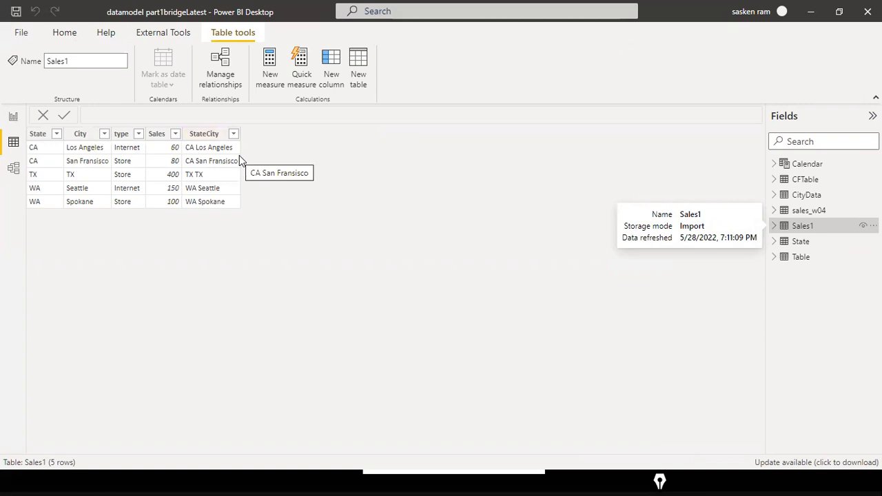
- Examine the State column of the Sales1 table and the data rows of the CityData table
left_click(40, 136)
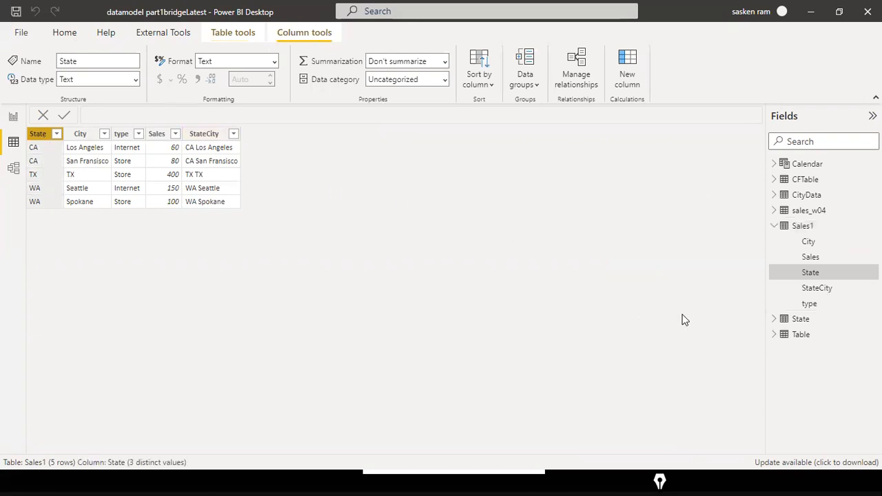
left_click(779, 195)
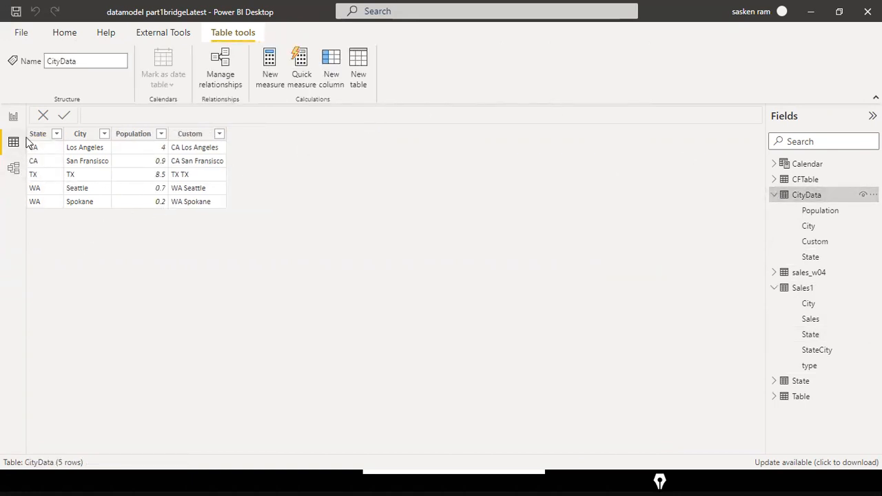
- Move the CityData table up to just beneath the State table in the model diagram
left_click(17, 175)
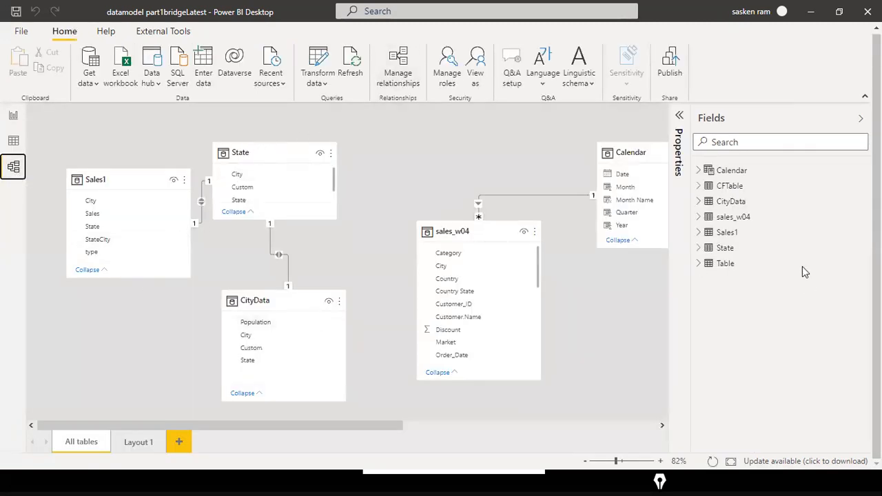
left_click_drag(307, 308, 329, 254)
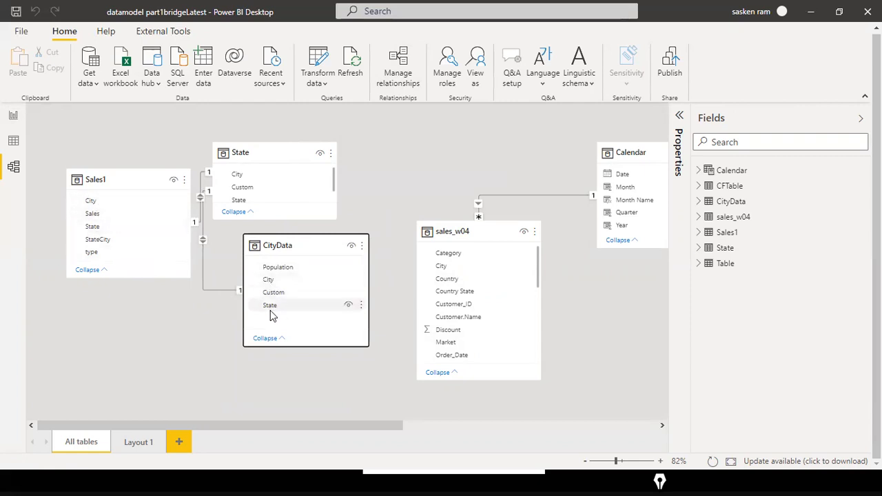
- Compare the data of the CityData and Sales1 tables, checking the State column they share
mouse_move(746, 209)
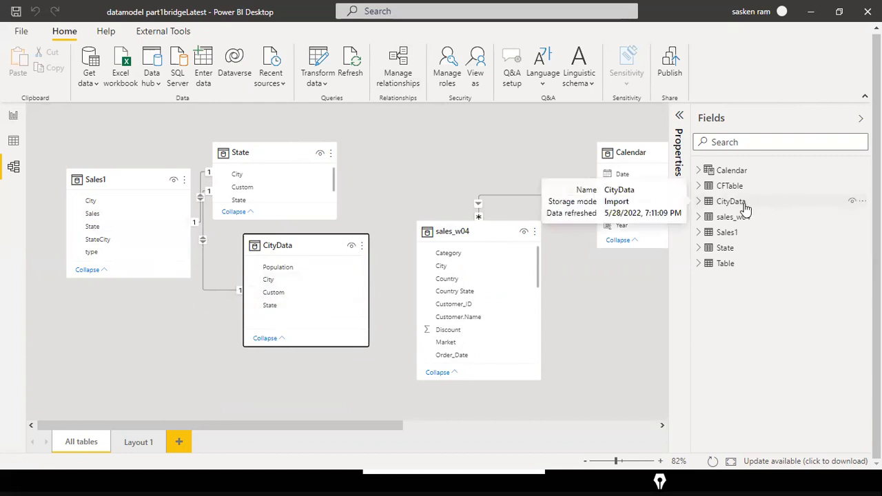
left_click(13, 143)
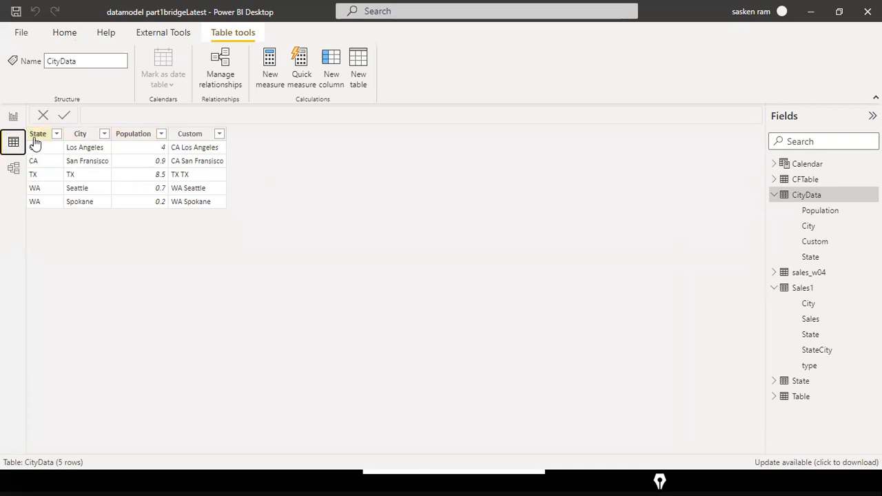
left_click(801, 289)
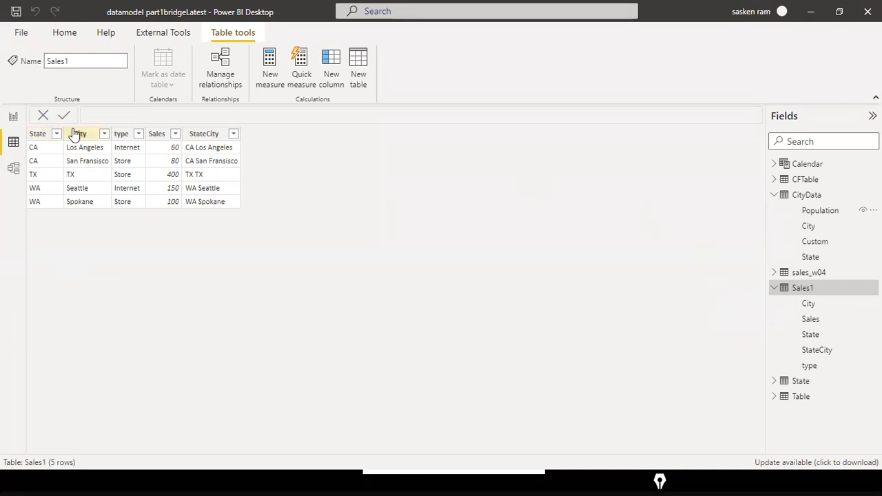
left_click(807, 200)
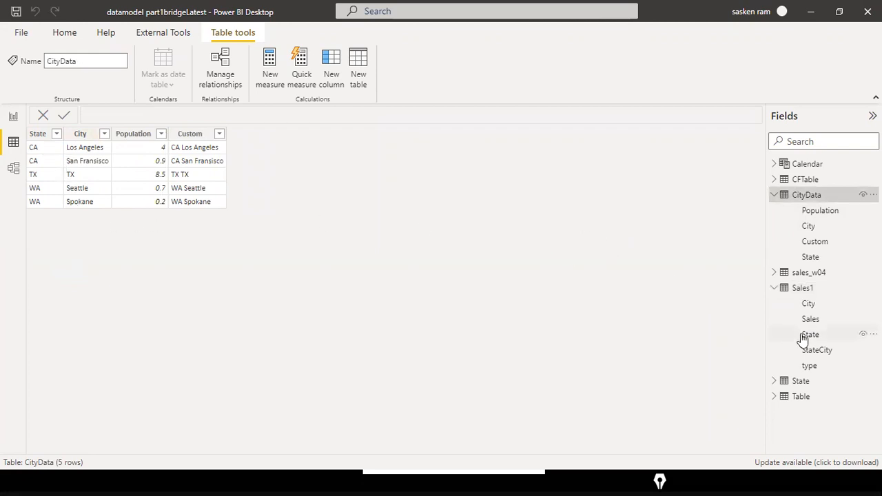
left_click(43, 135)
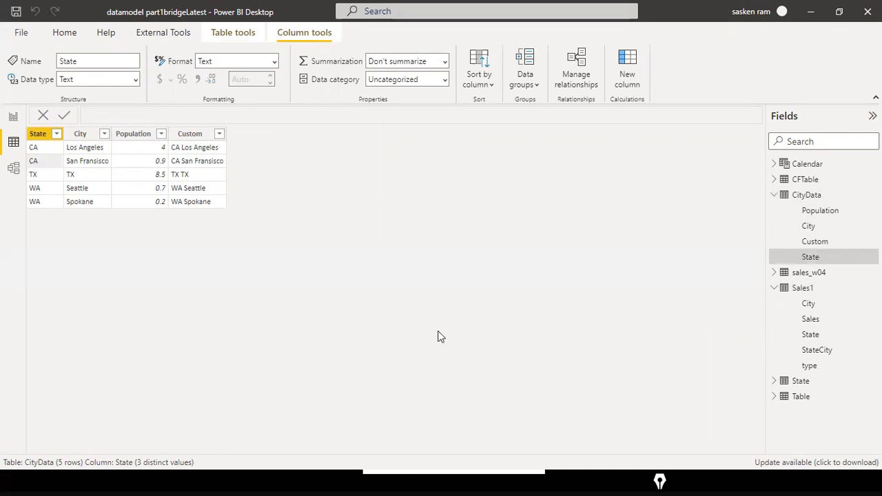
key("alt+Tab")
left_click(801, 288)
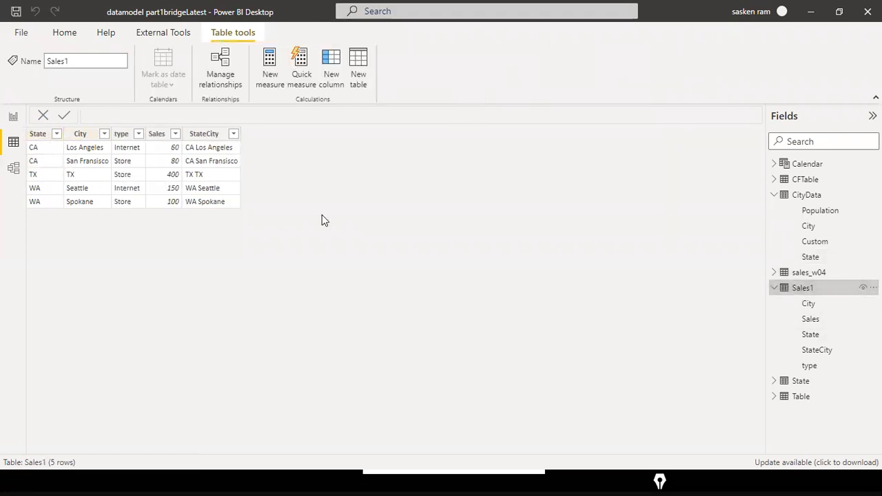
- Move the Sales1 table slightly lower in the model diagram and deselect it
left_click(13, 168)
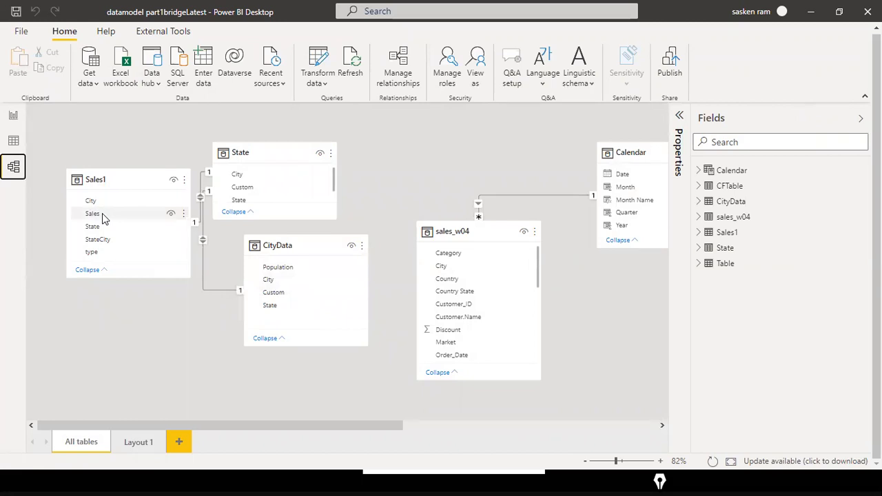
left_click_drag(118, 182, 102, 215)
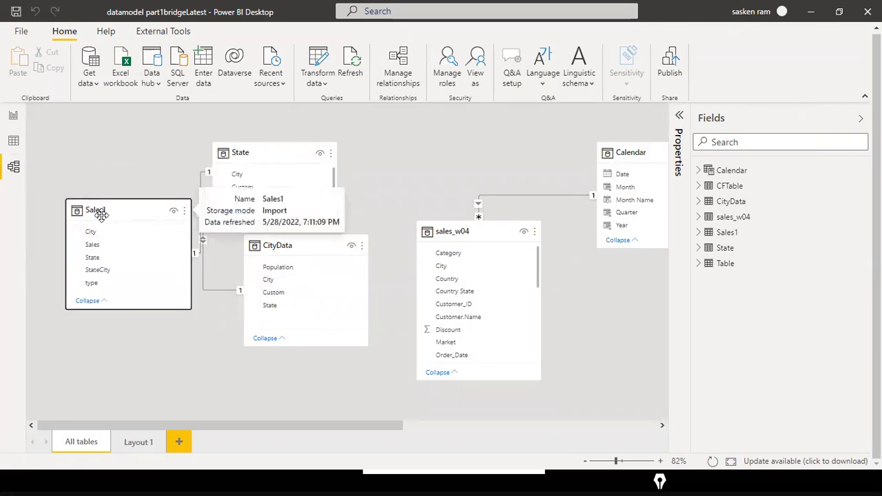
left_click(139, 161)
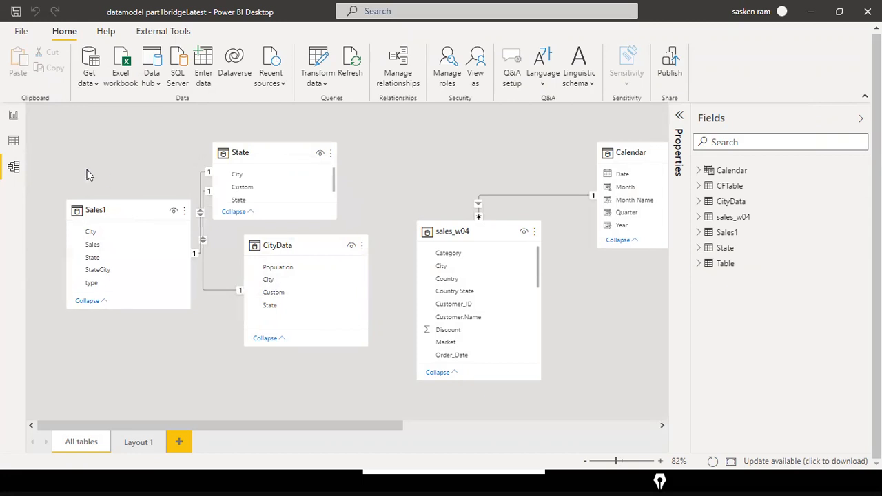
- Expand the Sales1 and CityData fields on report Page 4 and add an empty table visual in the free space beside the upper tables
left_click(13, 115)
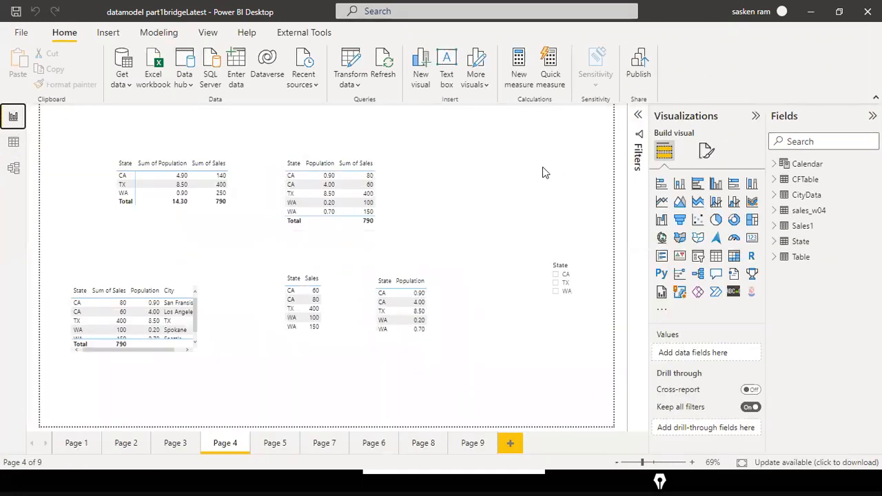
left_click(781, 230)
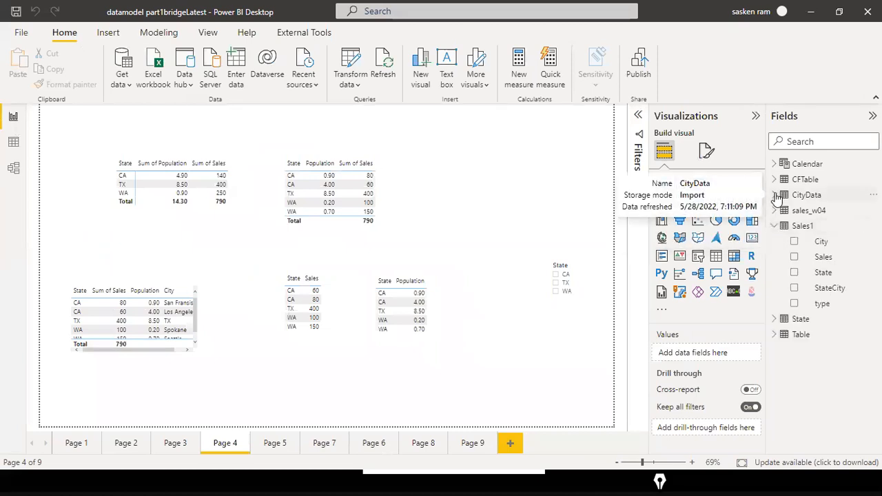
left_click(774, 195)
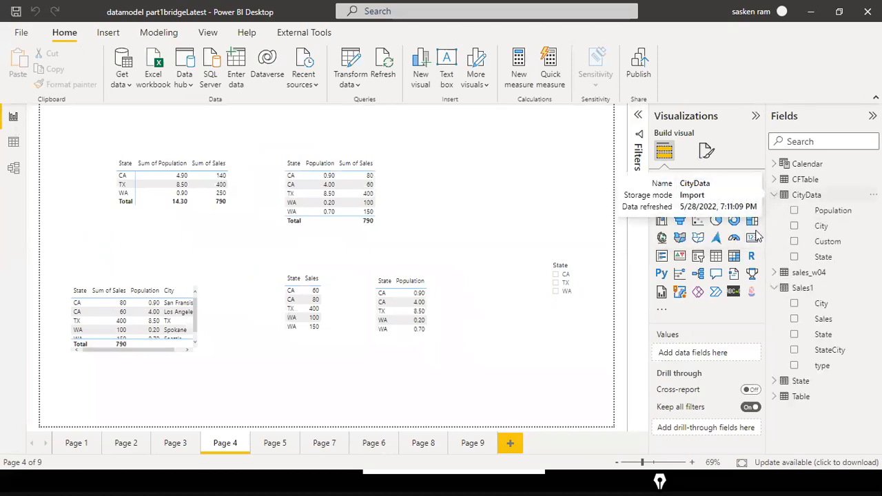
left_click(14, 168)
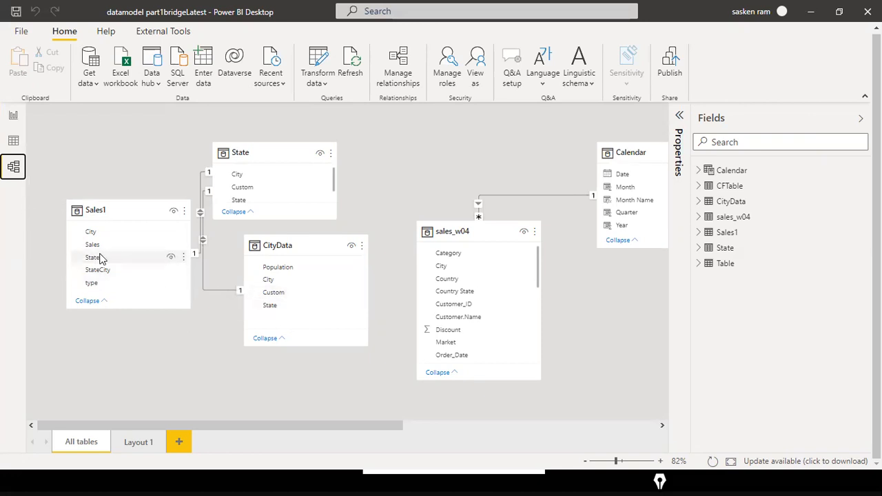
left_click(13, 115)
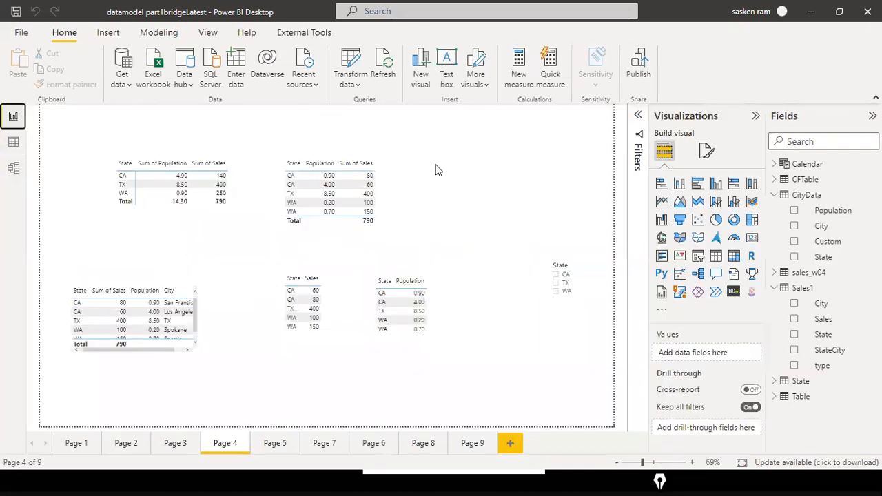
left_click(717, 256)
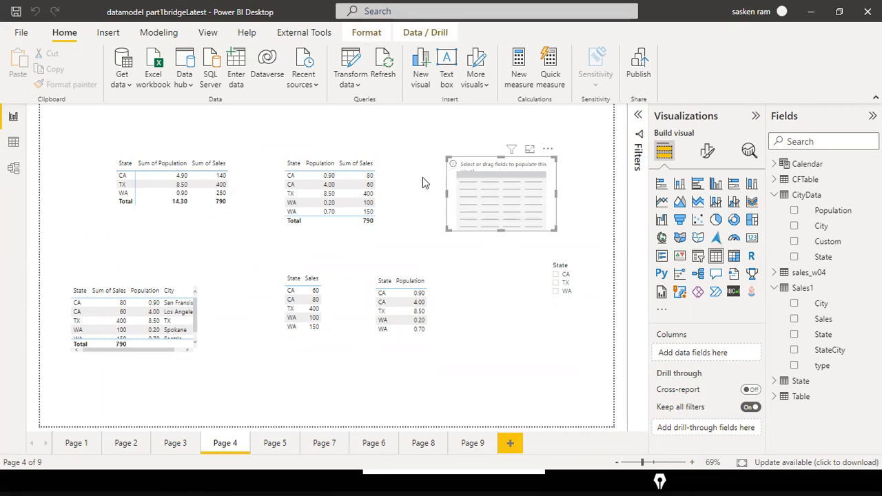
left_click_drag(479, 164, 463, 141)
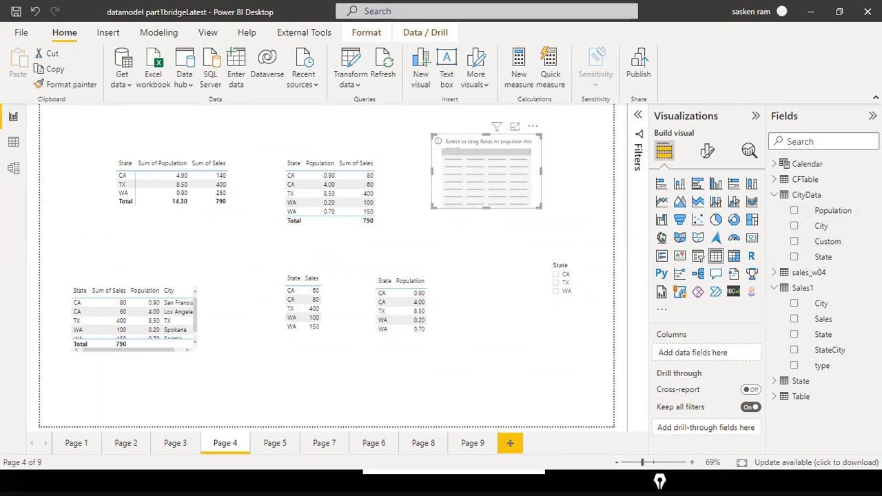
- Shift the CityData and State tables away from Sales1 in the model diagram to expose their relationship lines
left_click(13, 167)
left_click_drag(333, 249, 359, 254)
left_click_drag(289, 156, 313, 156)
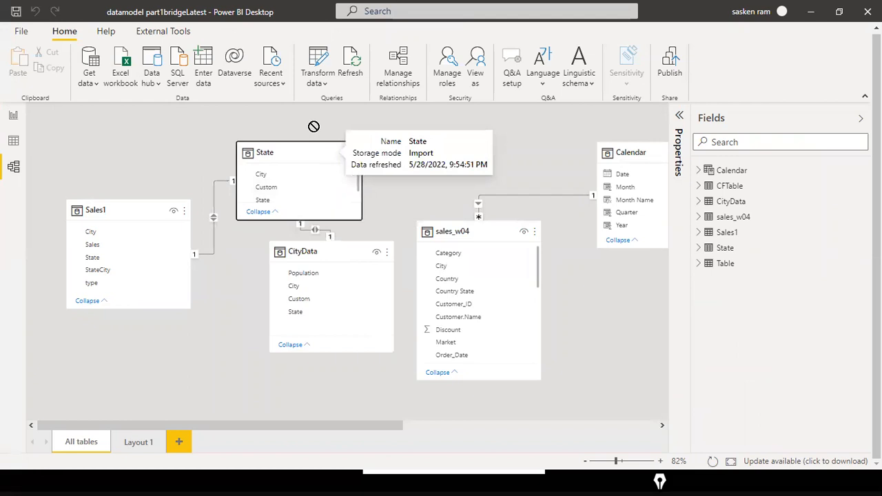
- Delete the relationship between the Sales1 and State tables
right_click(213, 185)
left_click(228, 194)
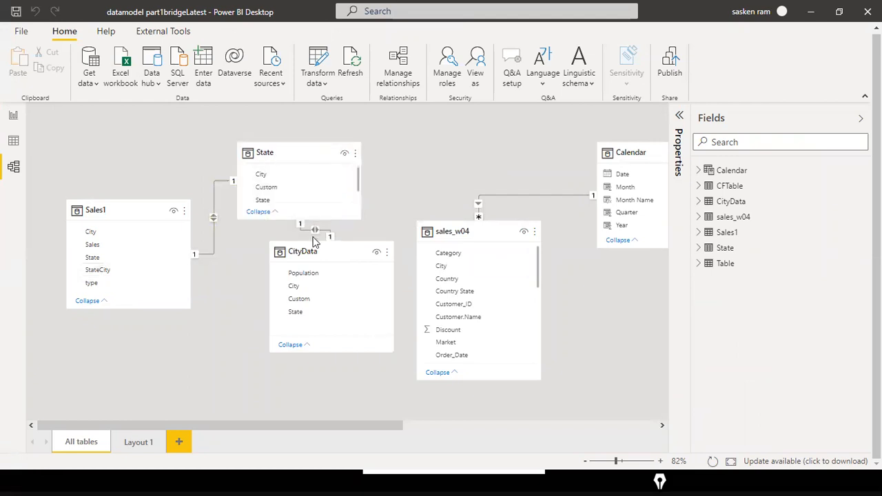
left_click(522, 267)
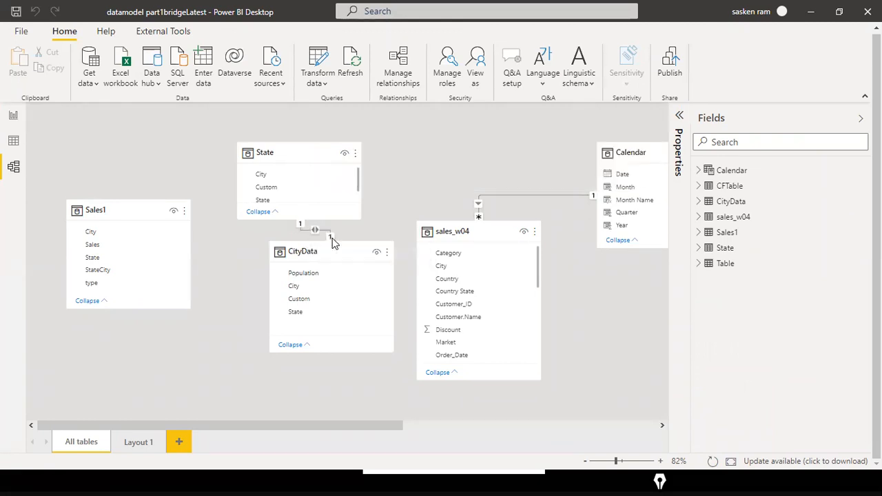
- Delete the relationship between the State and CityData tables
left_click(332, 238)
key("Delete")
left_click(515, 269)
- Create an active many-to-many relationship between the State columns of Sales1 and CityData, with cross filtering in both directions
left_click_drag(96, 257, 306, 315)
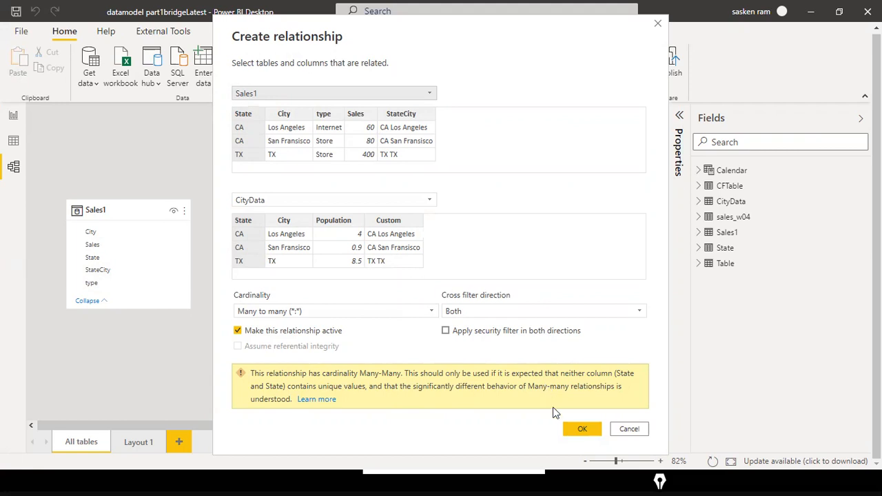
left_click(582, 430)
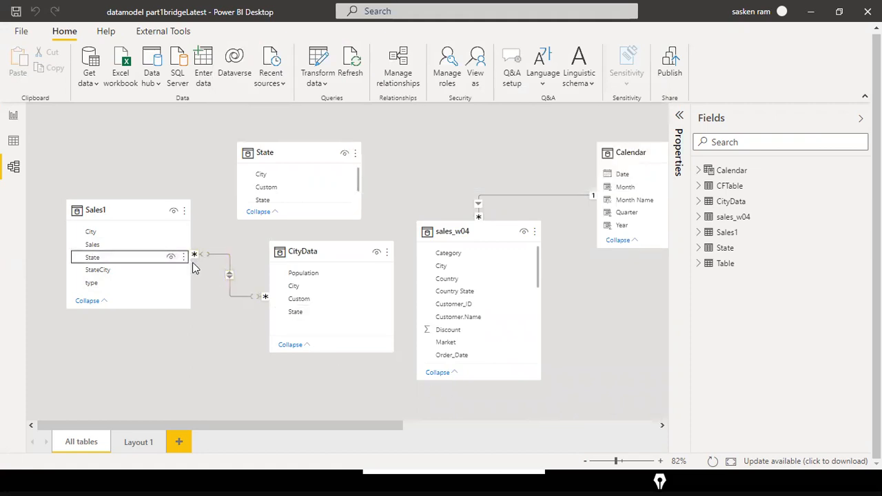
- Fill the empty table visual on report Page 4 with State and Sales from Sales1 and Population from CityData, then enlarge it
left_click(13, 115)
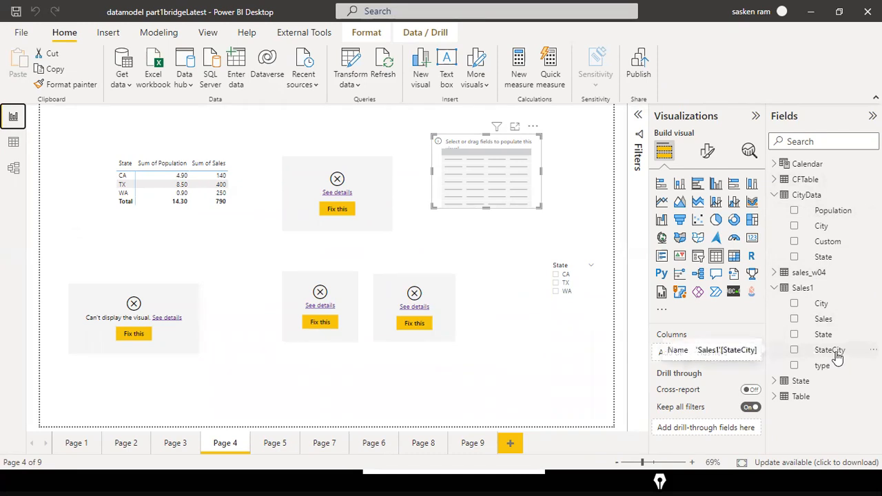
left_click_drag(824, 335, 465, 174)
left_click_drag(824, 319, 501, 152)
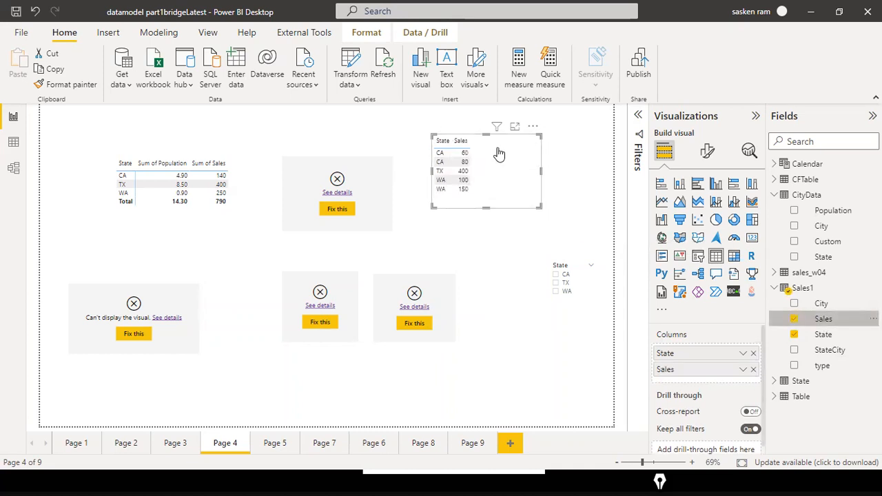
left_click_drag(832, 216, 523, 166)
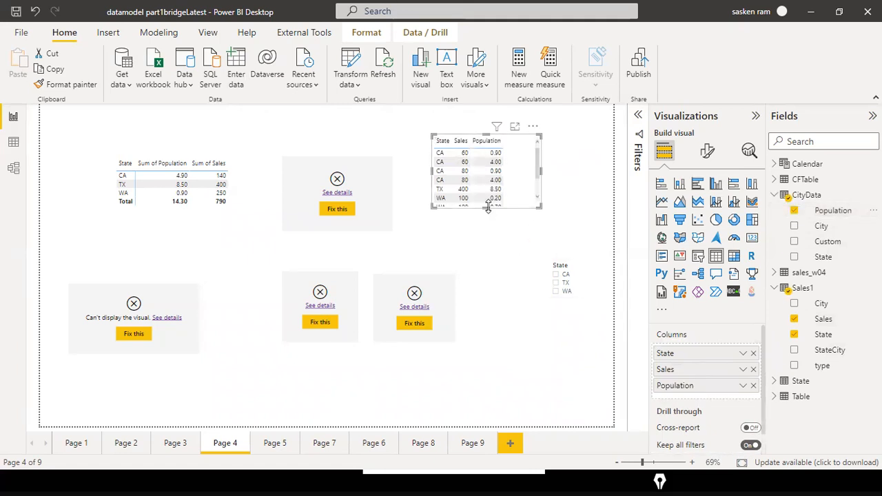
left_click_drag(487, 207, 489, 236)
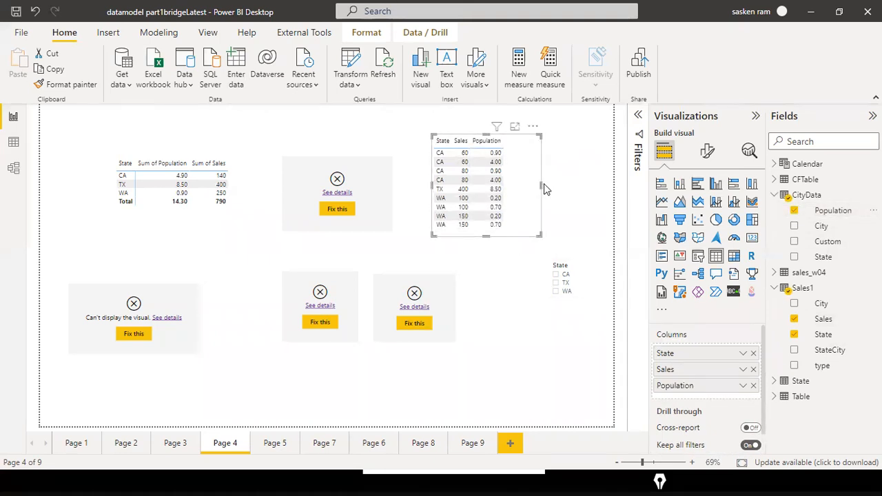
left_click_drag(539, 185, 579, 185)
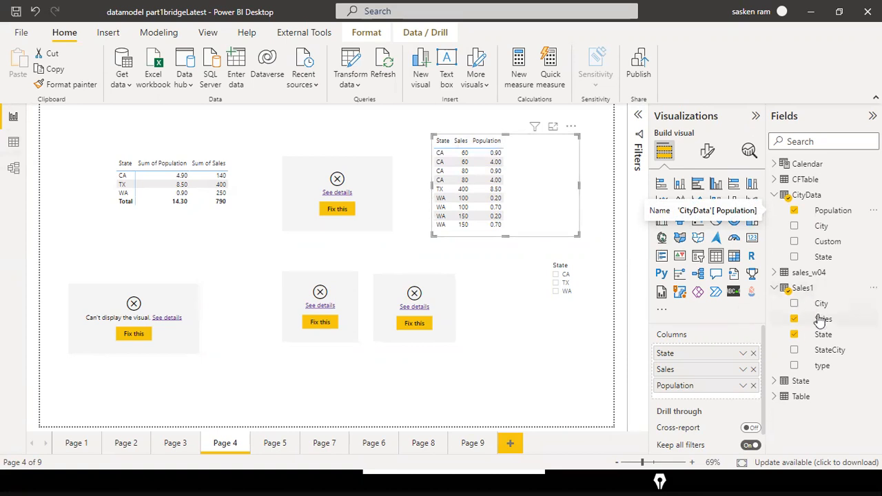
- Examine the Sales1 source rows and compare them with the State, Sales and Population table visual on Page 4
left_click(17, 147)
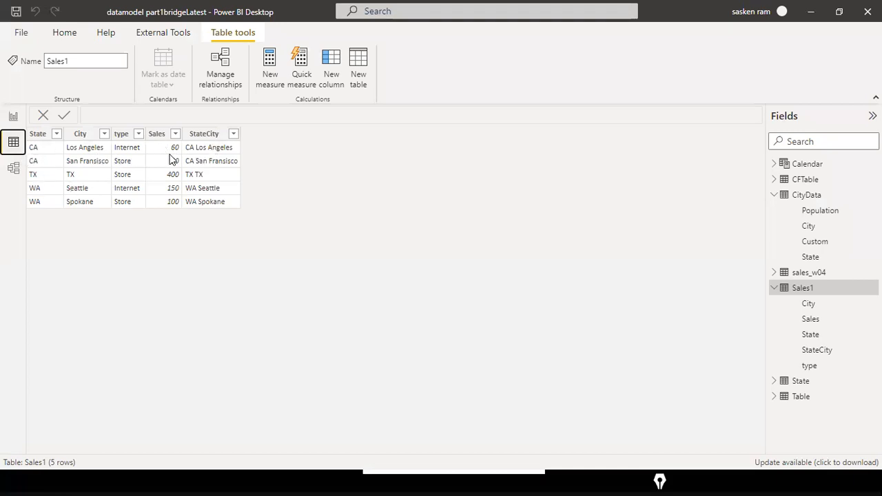
left_click(13, 115)
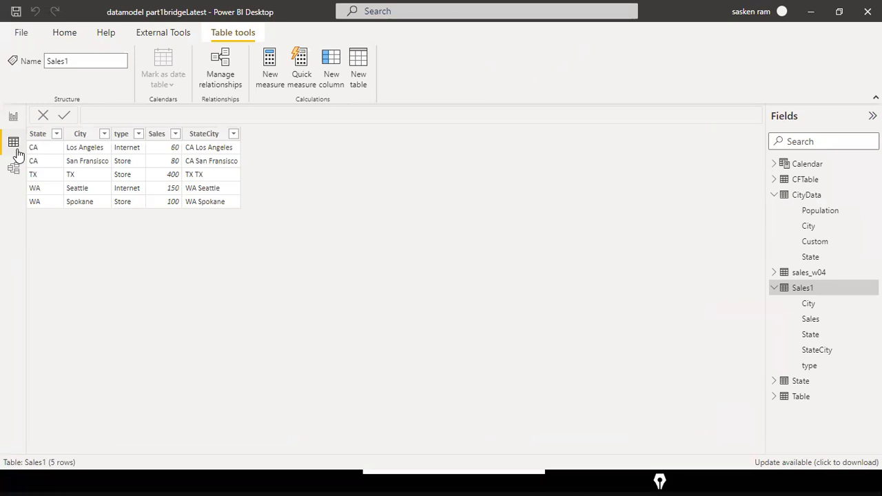
left_click(13, 145)
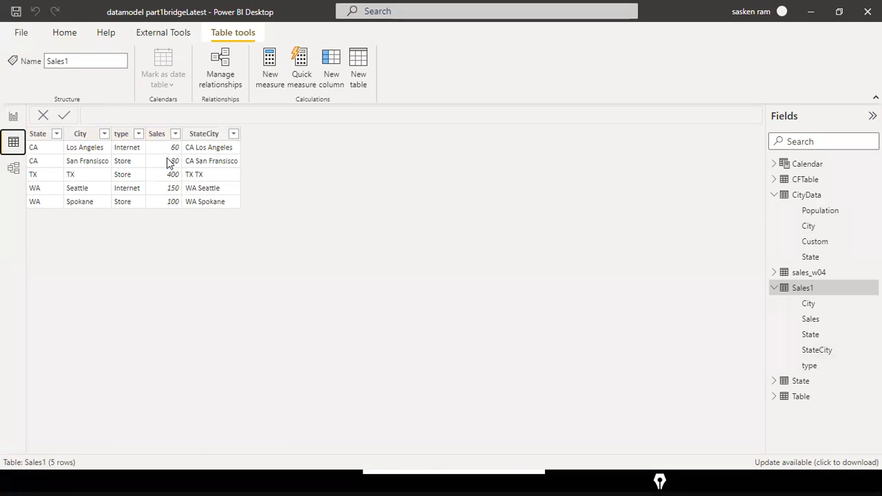
left_click(13, 116)
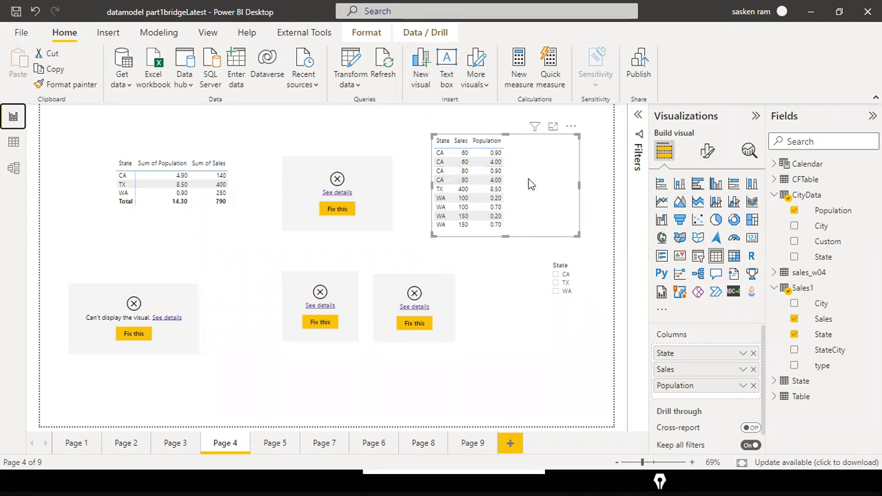
- Replace the many-to-many relationship between Sales1 and CityData with one linking their City columns
left_click(13, 167)
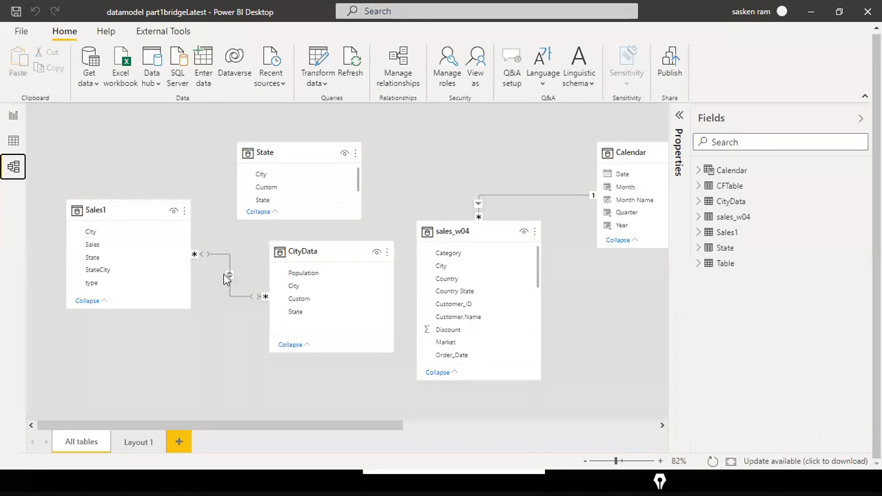
right_click(228, 276)
left_click(244, 283)
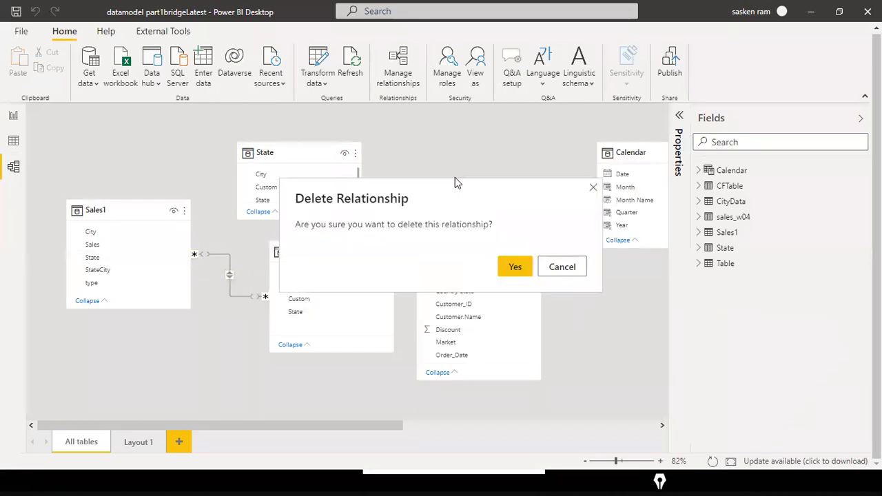
left_click(513, 266)
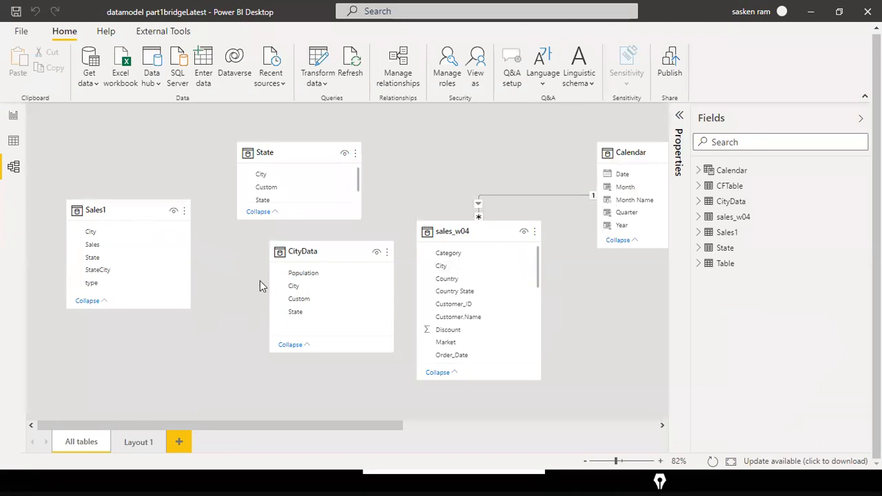
left_click_drag(85, 235, 297, 286)
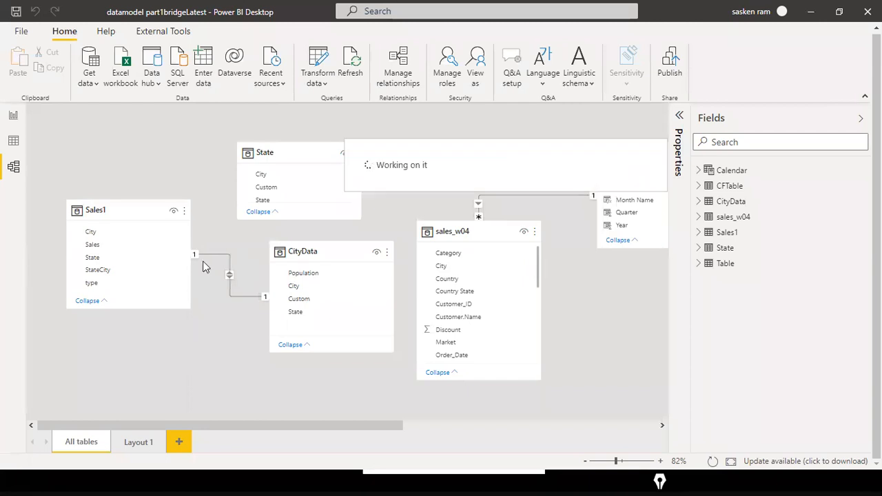
- Compare the State, Sales and Population table visual on Page 4 with the required output on the PowerPoint slide
left_click(13, 117)
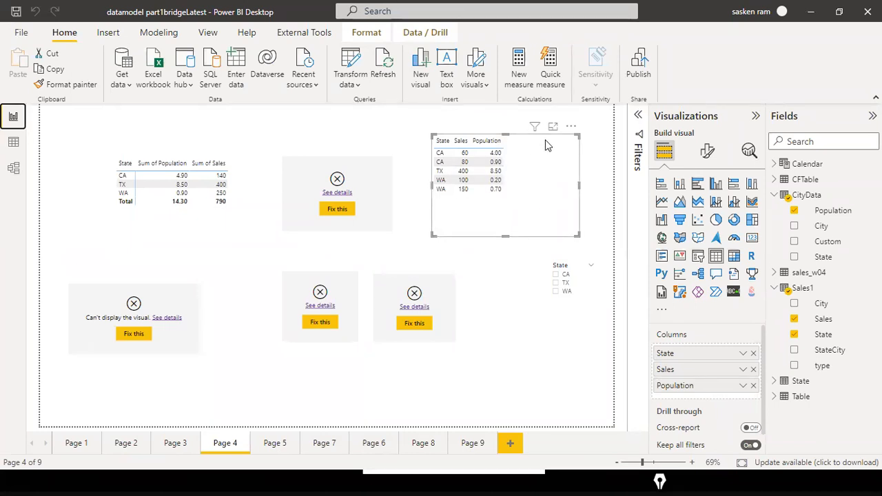
key("alt+Tab")
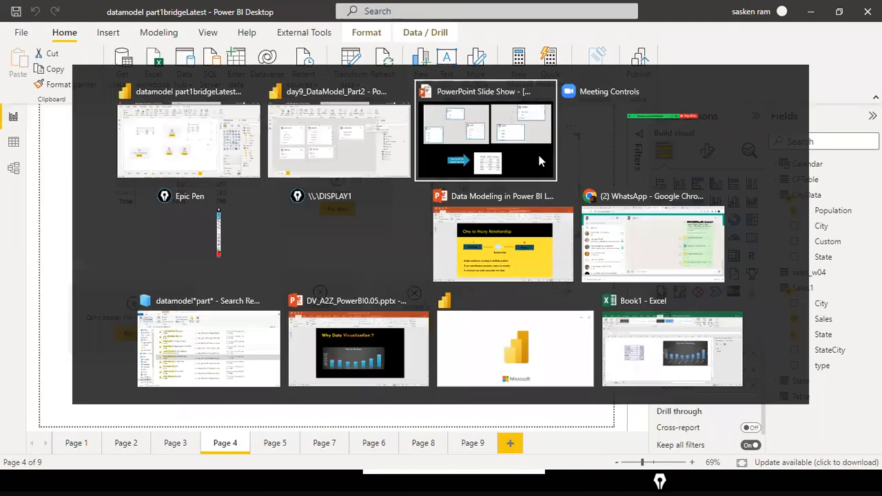
left_click(539, 160)
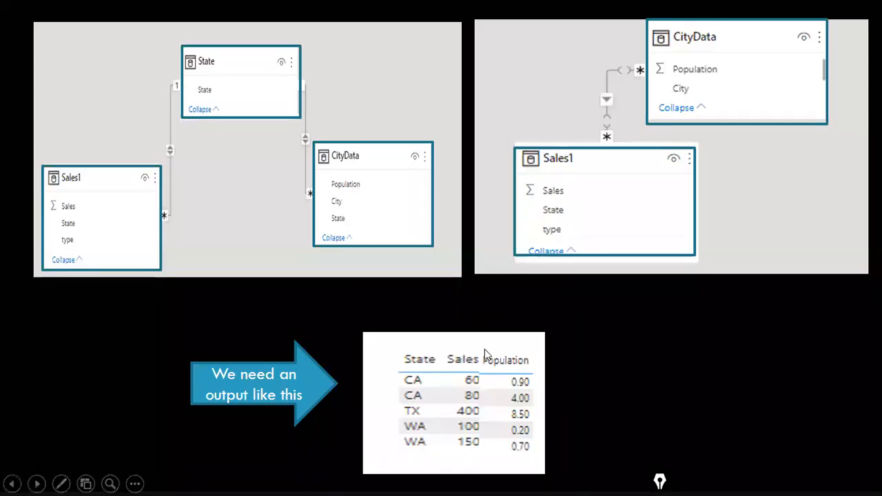
key("alt+Tab")
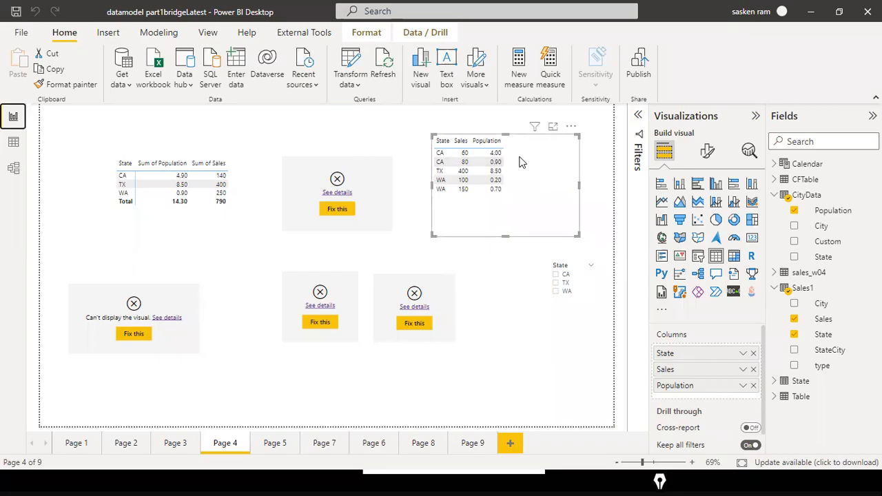
key("alt+Tab")
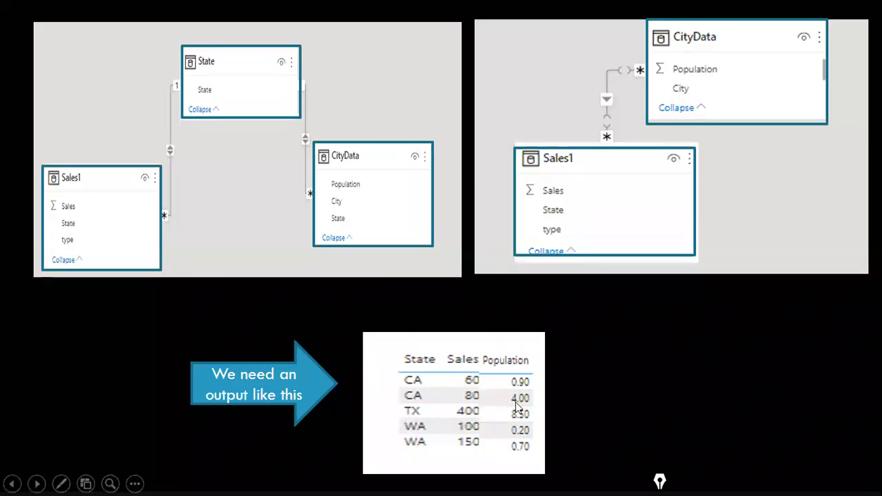
key("alt+Tab")
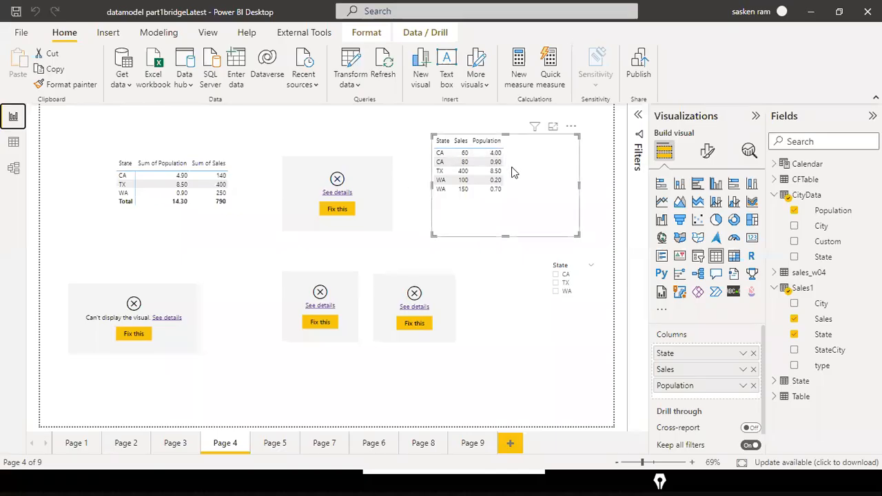
key("alt+Tab")
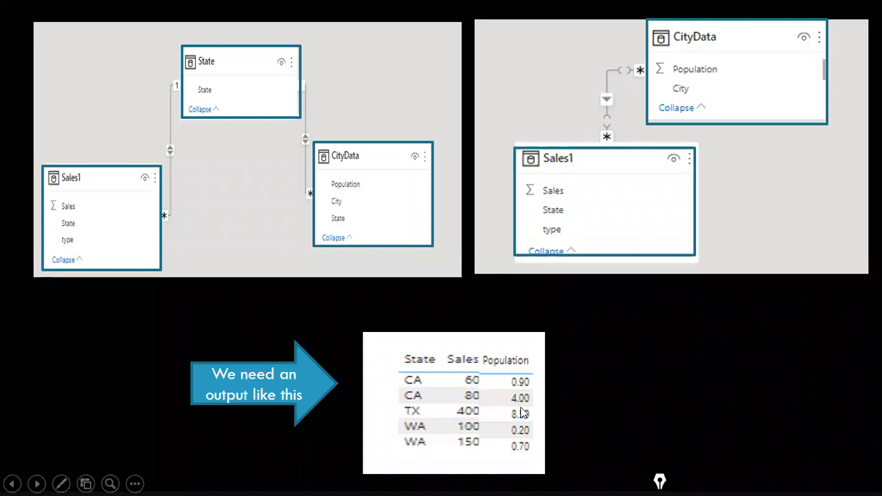
key("alt+Tab")
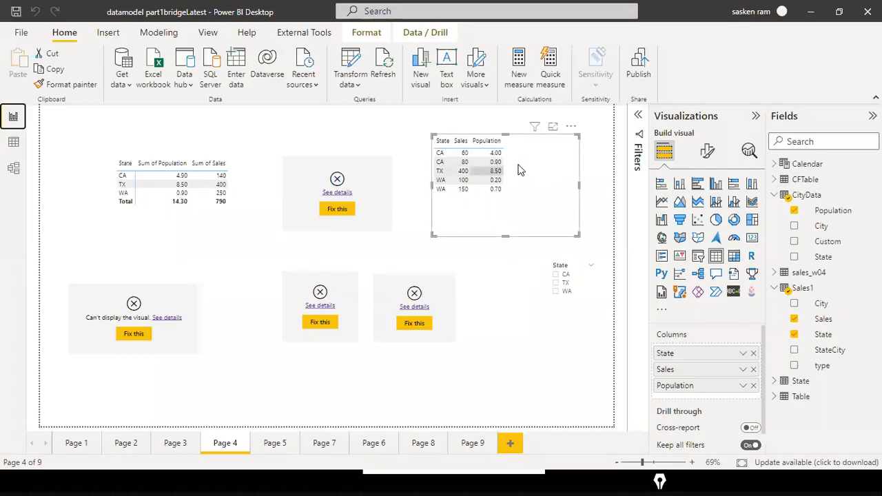
key("alt+Tab")
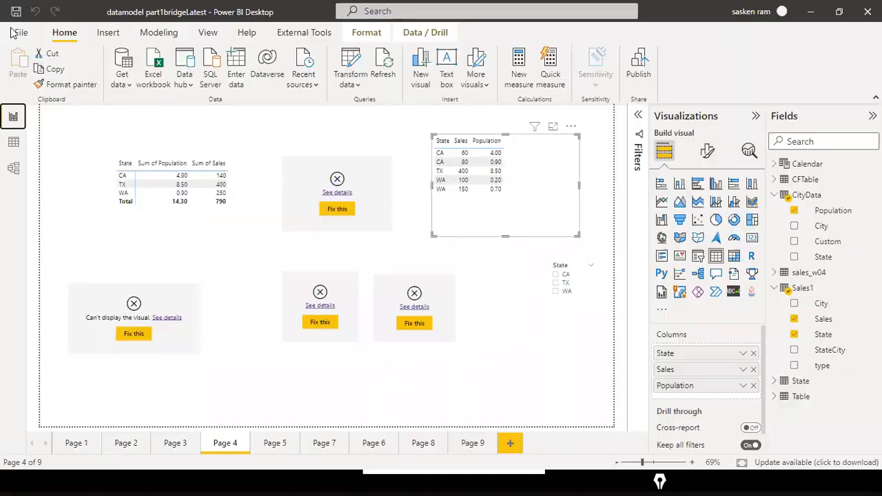
key("alt+Tab")
- Check the Sales and Population values per city in the Sales1 and CityData source tables against the Page 4 table visual
left_click(14, 146)
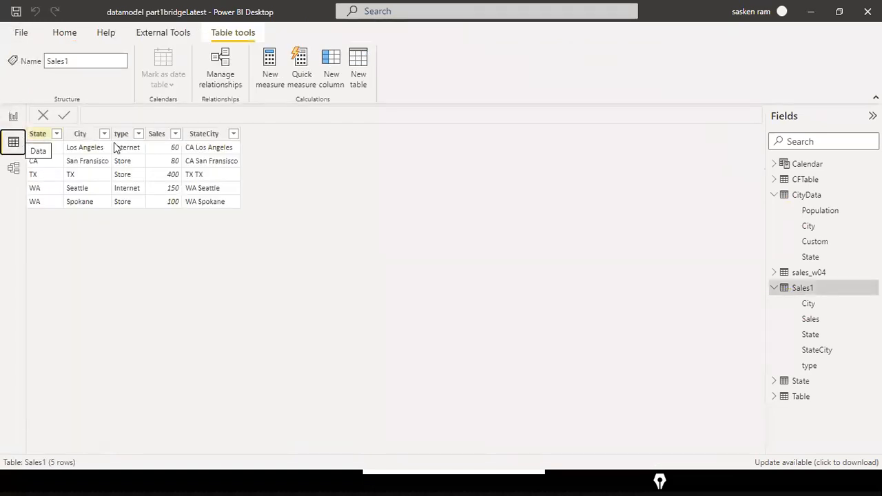
left_click(14, 119)
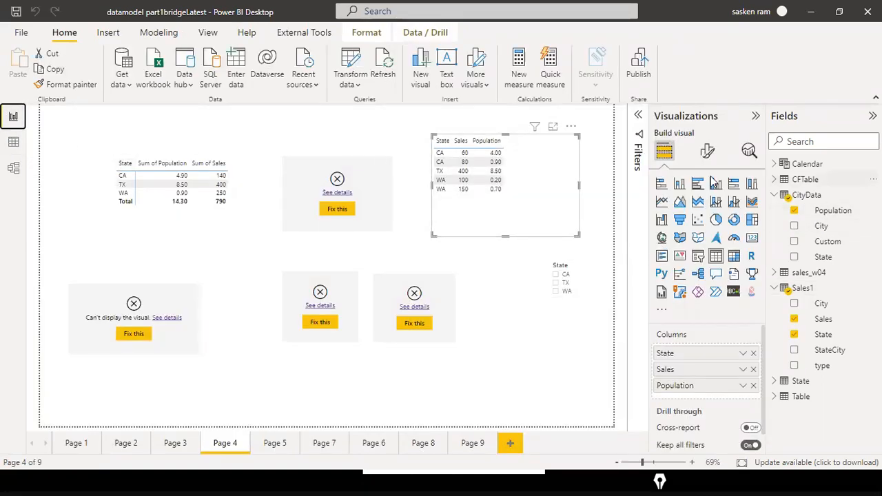
left_click(13, 143)
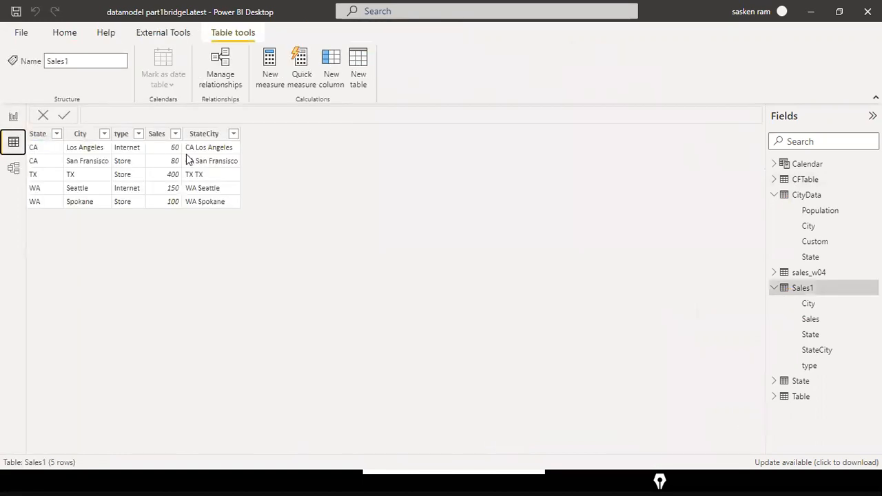
left_click(800, 195)
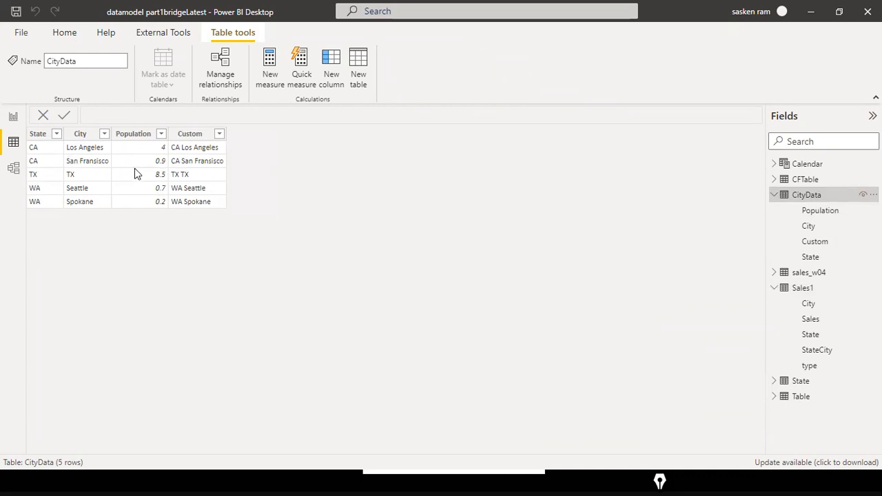
left_click(13, 117)
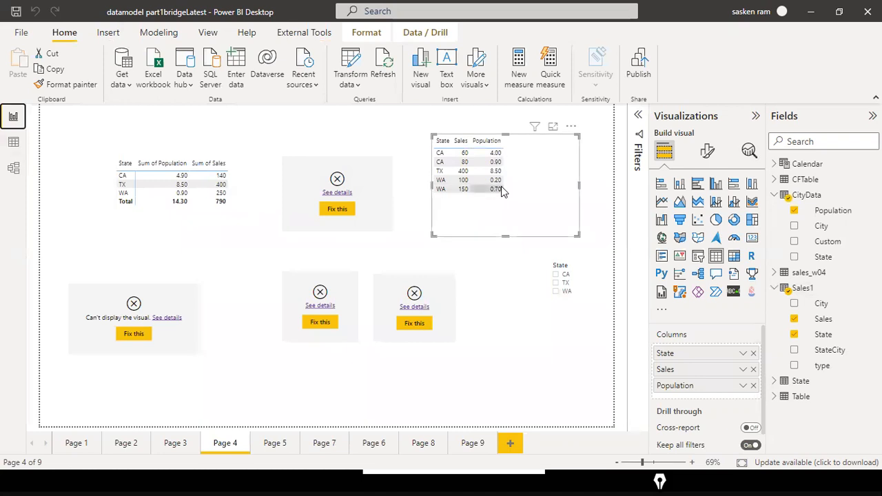
- Shorten the State, Sales and Population table visual and move the upper broken visual to the page's upper-left corner
left_click_drag(505, 236, 511, 206)
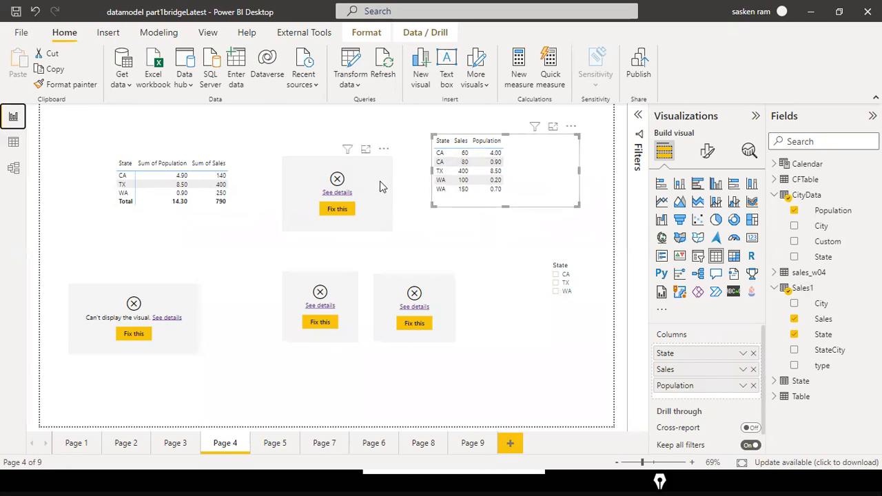
left_click_drag(383, 186, 141, 125)
- Delete the one-to-one relationship linking the City columns of Sales1 and CityData
left_click(13, 168)
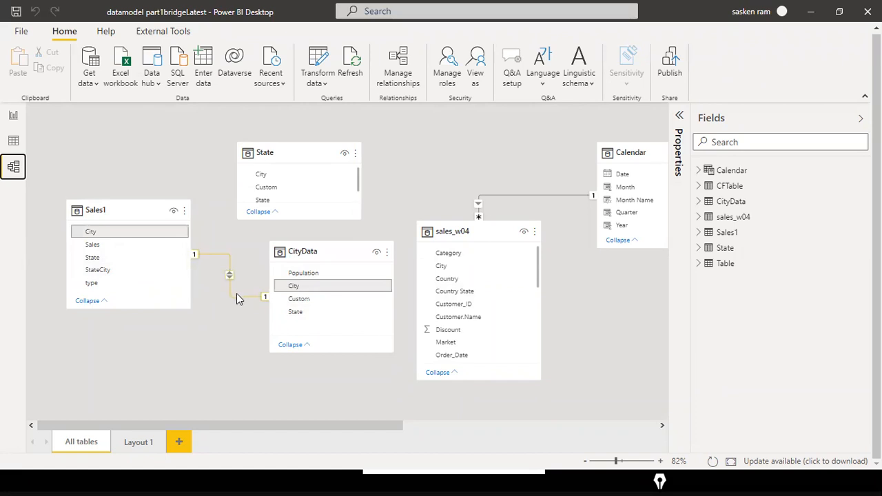
left_click(14, 117)
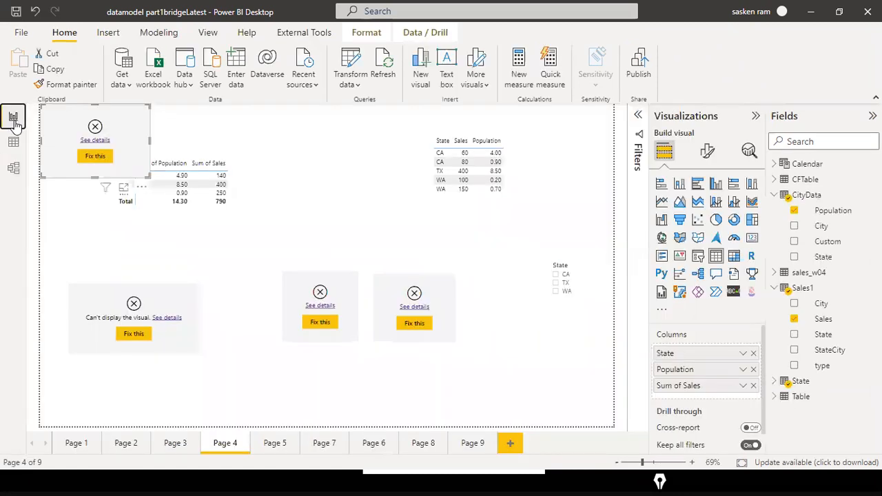
left_click(13, 168)
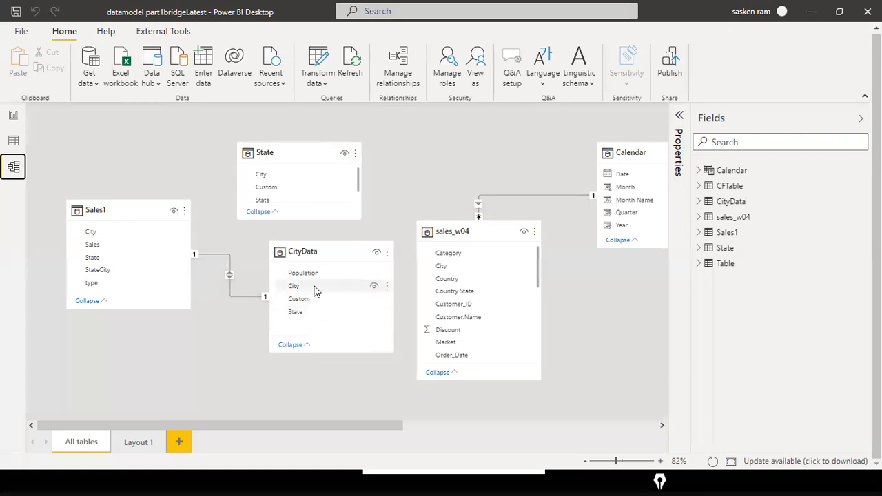
right_click(232, 297)
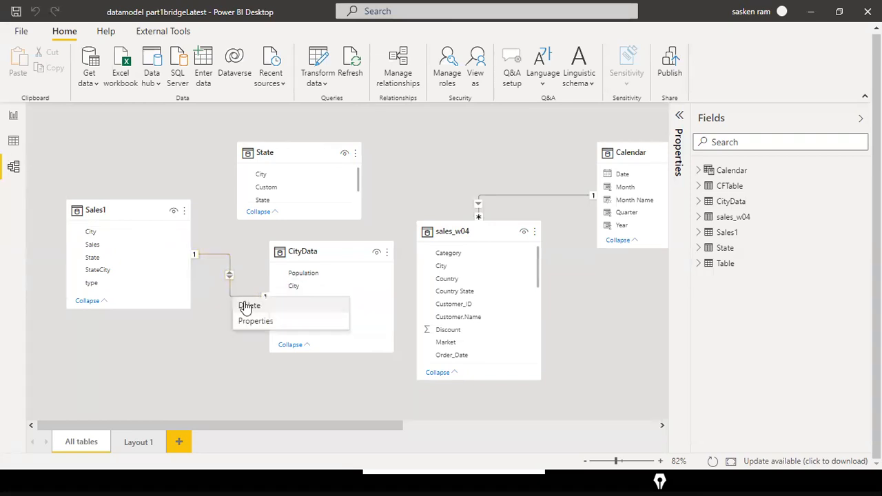
left_click(247, 305)
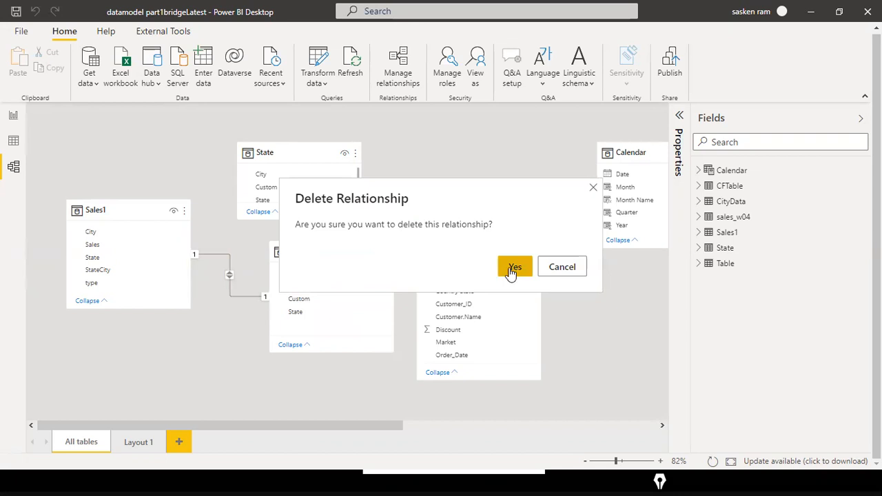
left_click(514, 269)
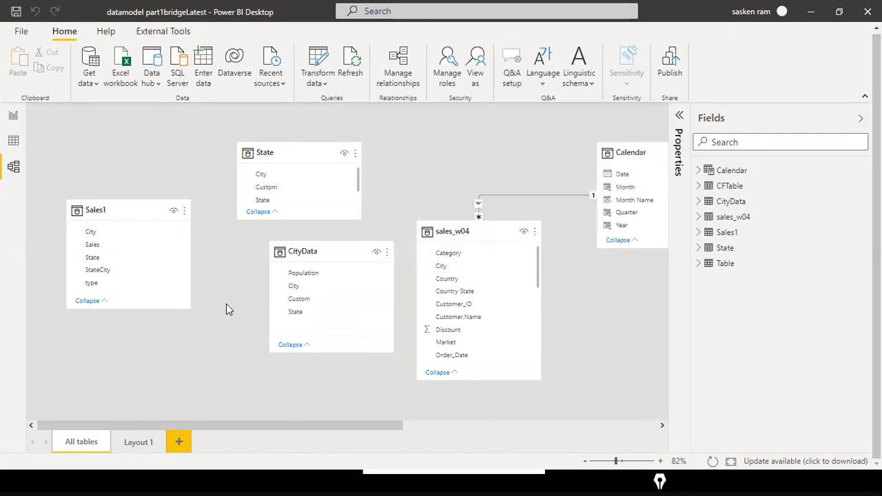
- Reposition the State table above CityData in the model diagram and view the State table's rows
left_click(298, 152)
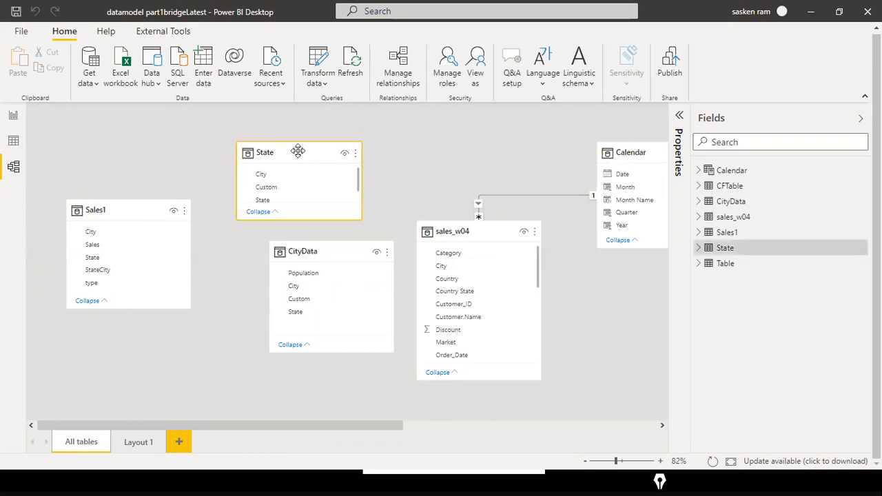
left_click_drag(298, 151, 284, 166)
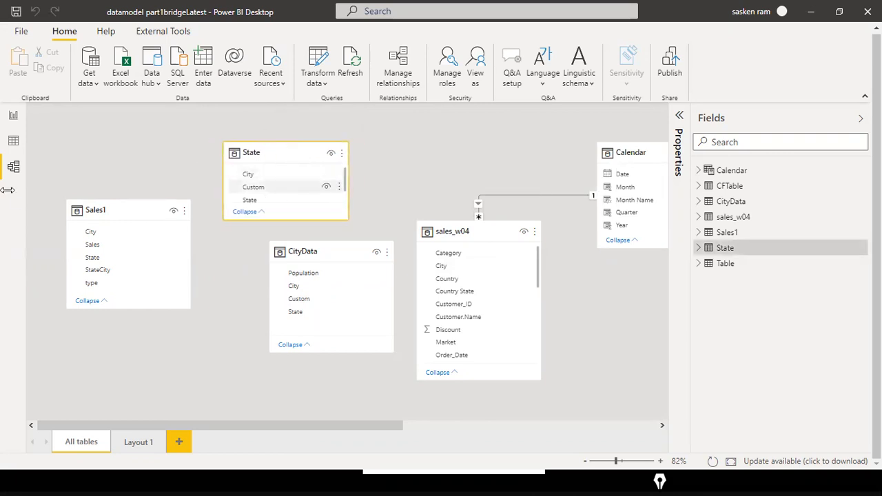
left_click(14, 144)
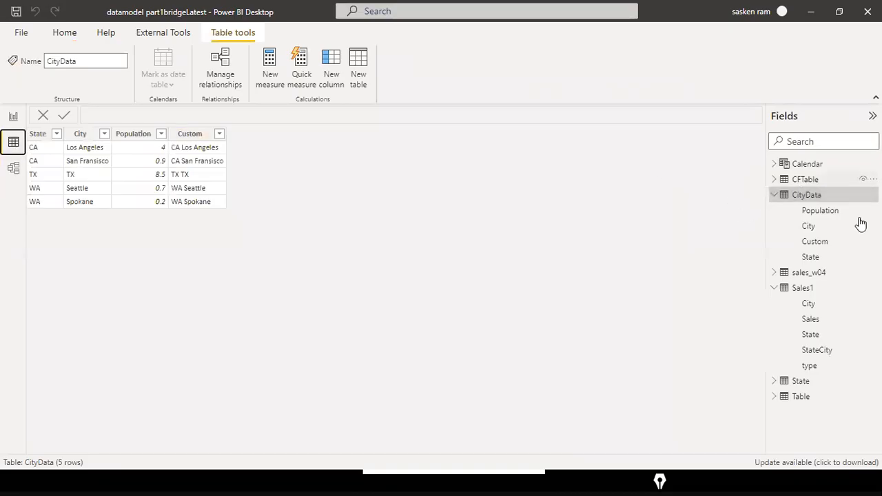
left_click(785, 381)
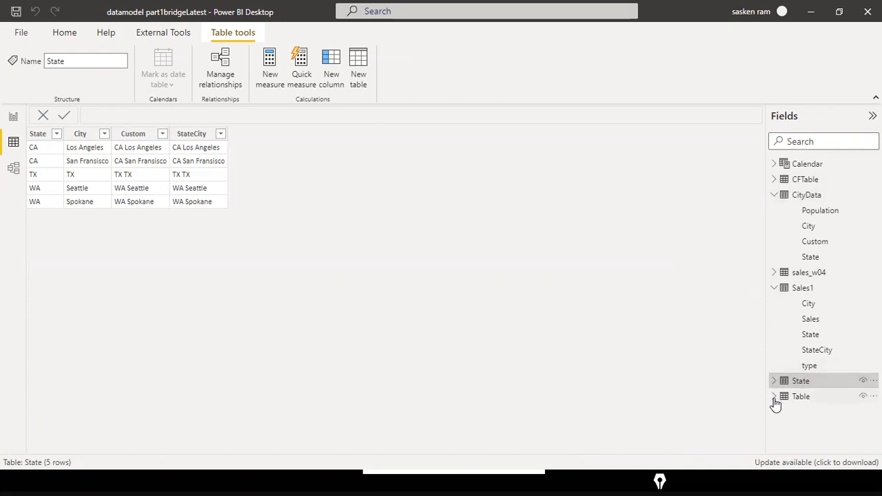
left_click(19, 172)
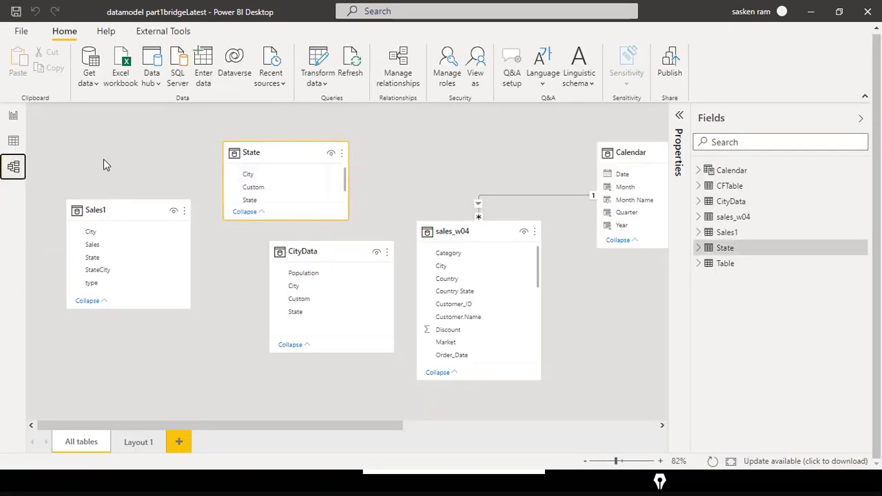
left_click_drag(352, 427, 300, 400)
left_click_drag(263, 156, 297, 153)
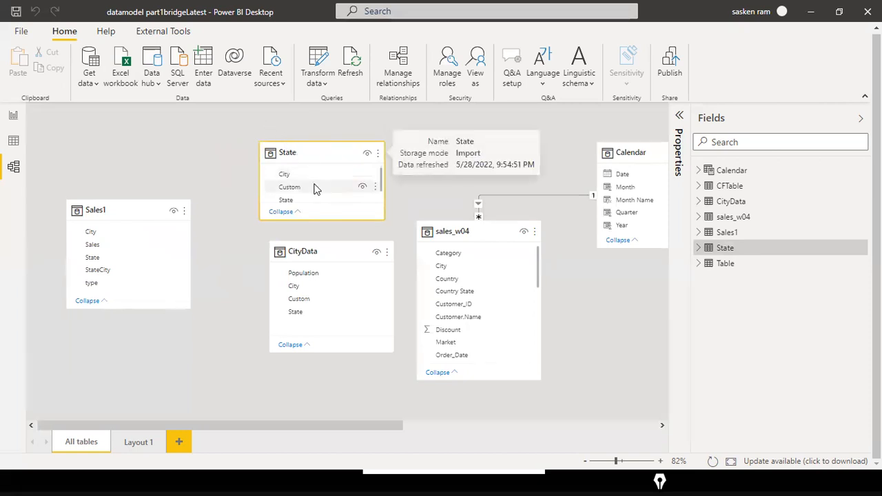
- Examine the State table's State, City, Custom and StateCity columns as possible keys for a bridge table
left_click(14, 169)
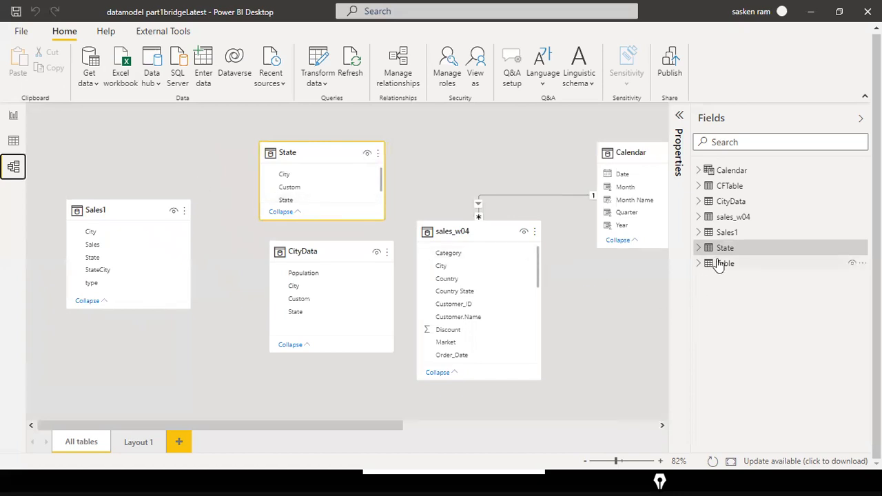
left_click(699, 250)
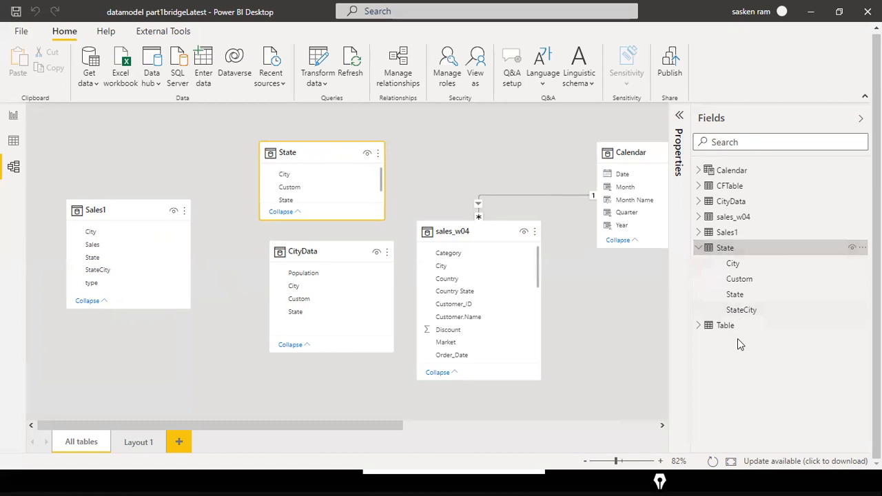
left_click(13, 141)
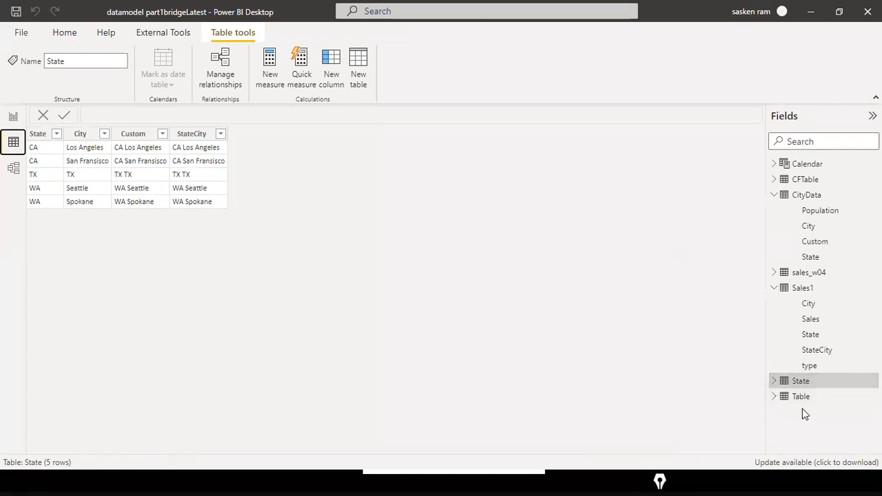
left_click(779, 398)
left_click(774, 383)
scroll(839, 374, "down", 1)
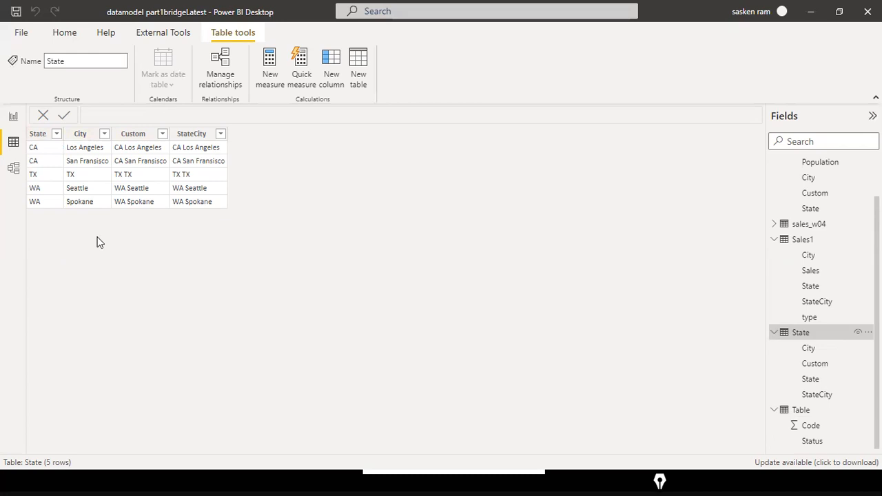
left_click(84, 129)
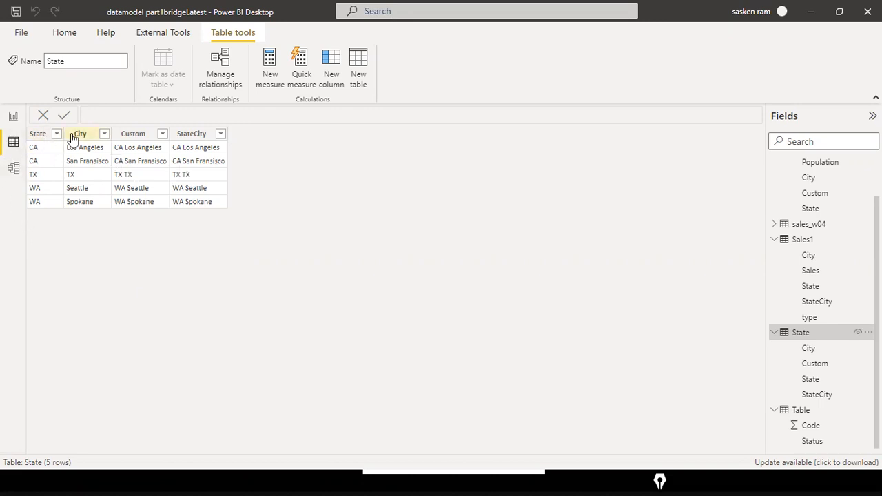
left_click(136, 140)
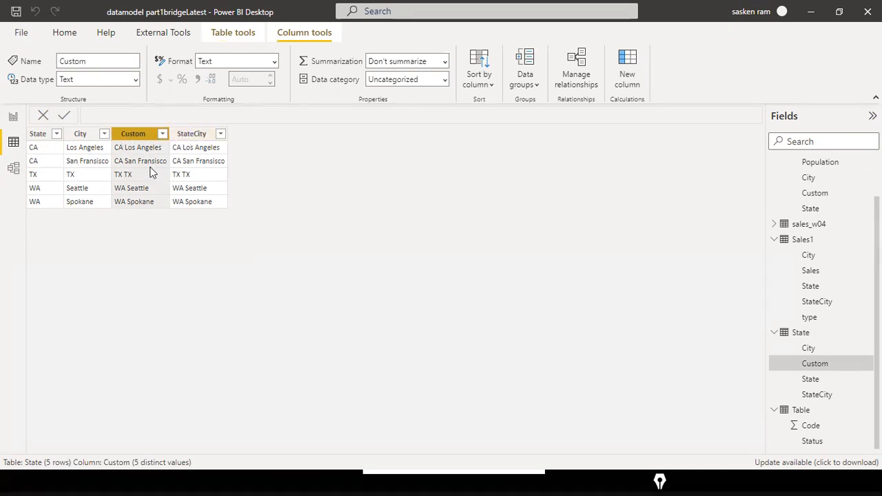
- Place the State table closer to Sales1 in the model diagram and shift CityData slightly toward sales_w04
left_click(17, 167)
left_click_drag(295, 153, 252, 124)
scroll(248, 187, "down", 1)
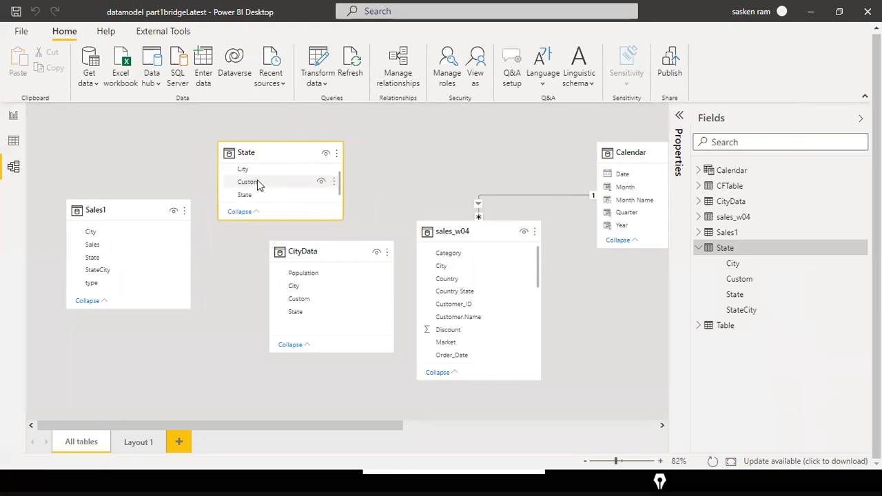
scroll(257, 184, "up", 1)
scroll(260, 187, "down", 1)
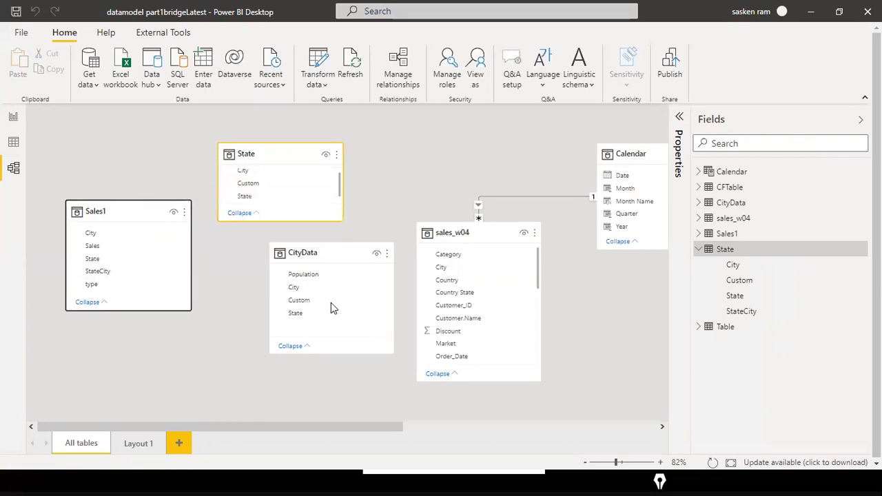
left_click_drag(326, 253, 337, 252)
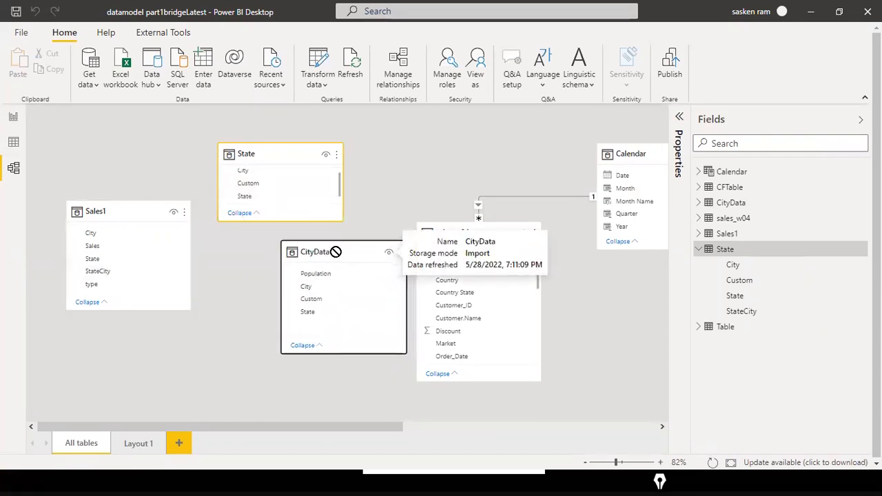
- Compare the Custom column in the CityData table with the StateCity column in the Sales1 table
left_click(320, 300)
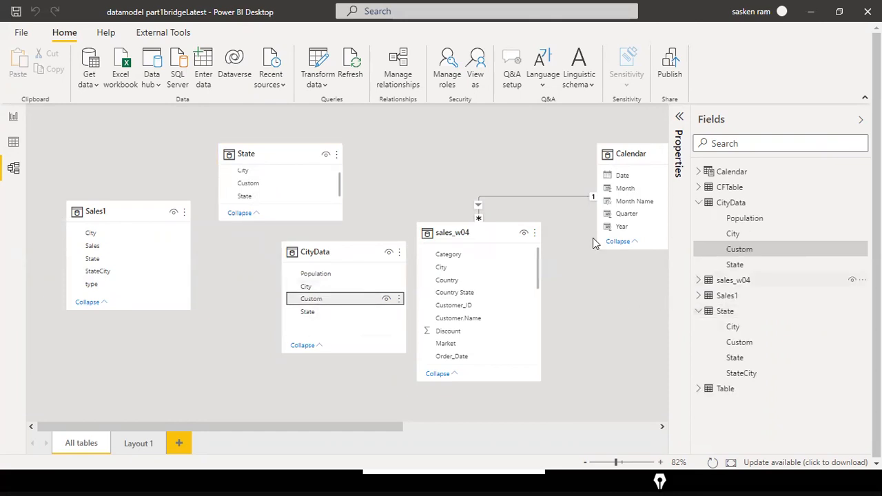
left_click(13, 142)
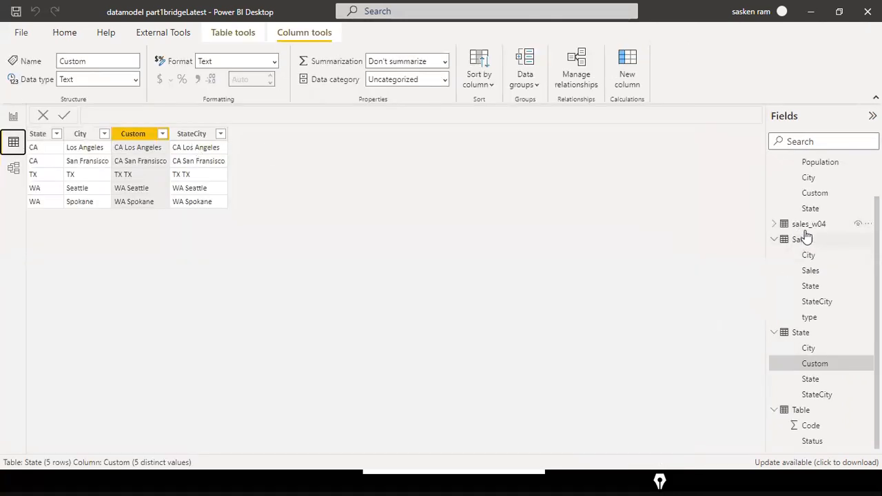
scroll(806, 237, "up", 2)
left_click(815, 198)
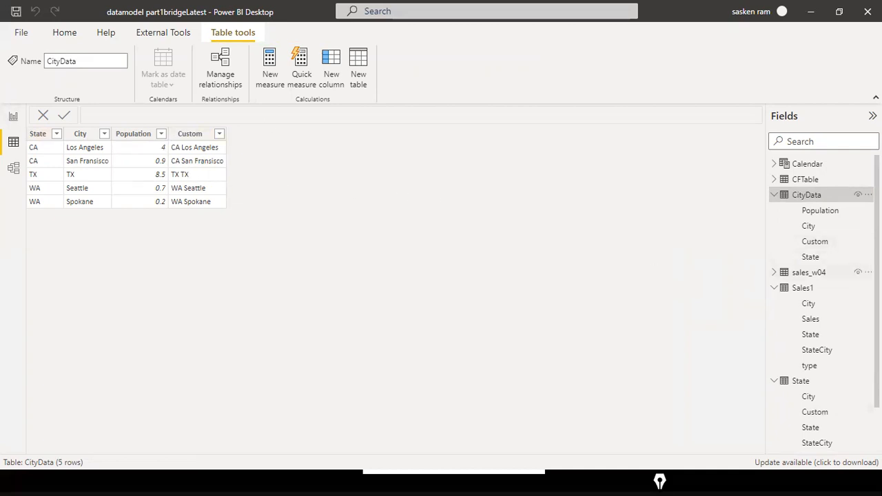
scroll(861, 299, "down", 2)
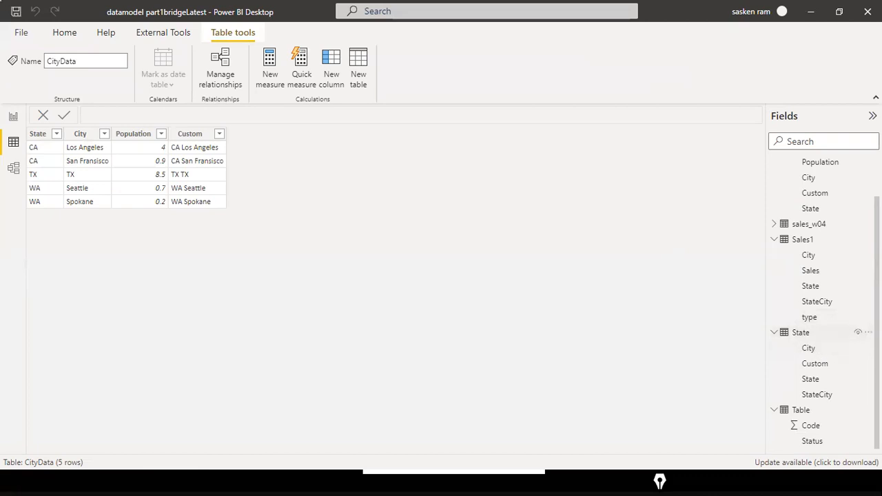
left_click(809, 240)
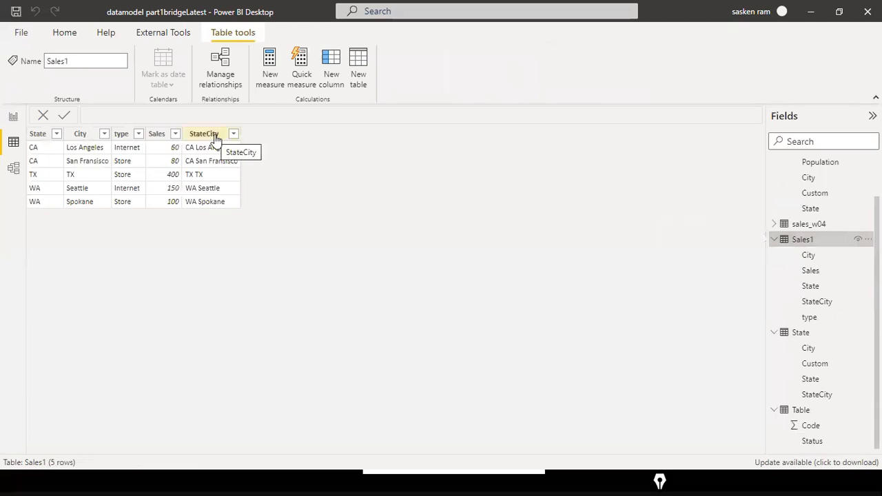
- Rename the StateCity column in the Sales1 table to Custom
left_click(13, 168)
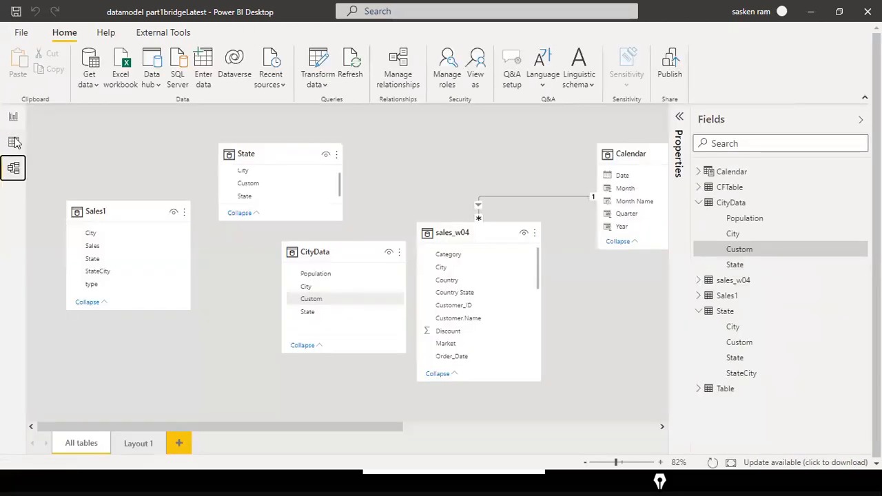
left_click(13, 142)
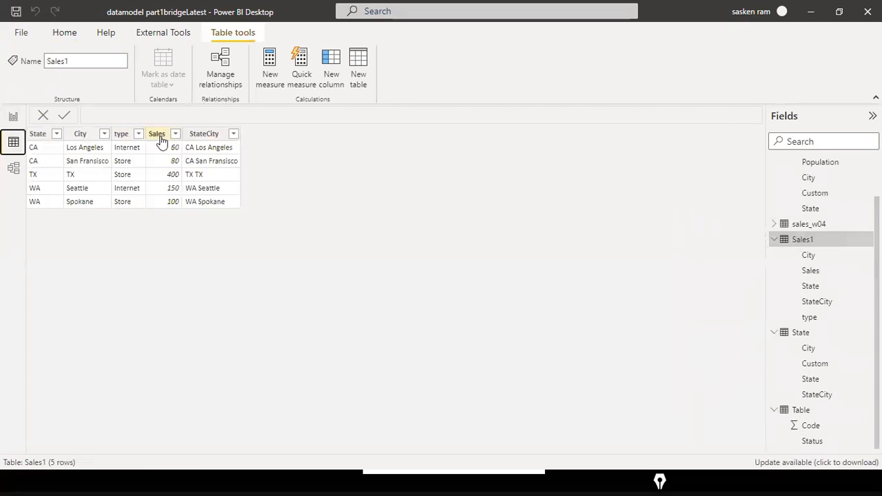
double_click(212, 140)
type("Custom")
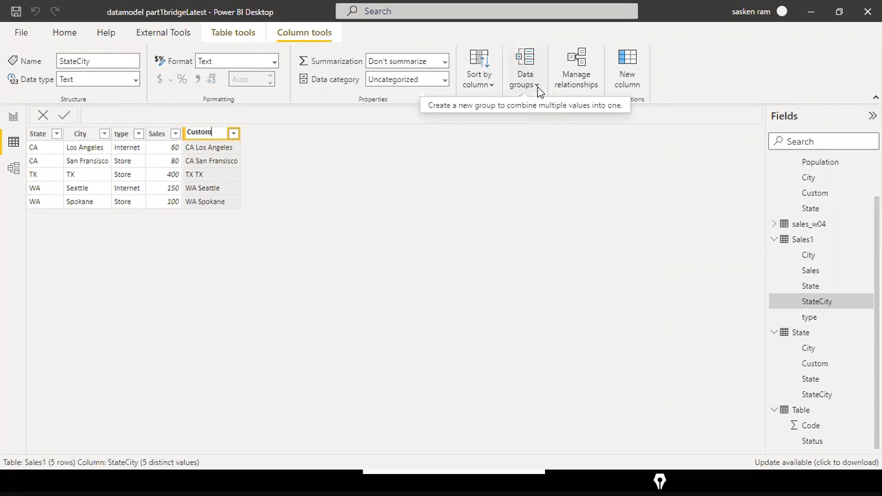
key("Escape")
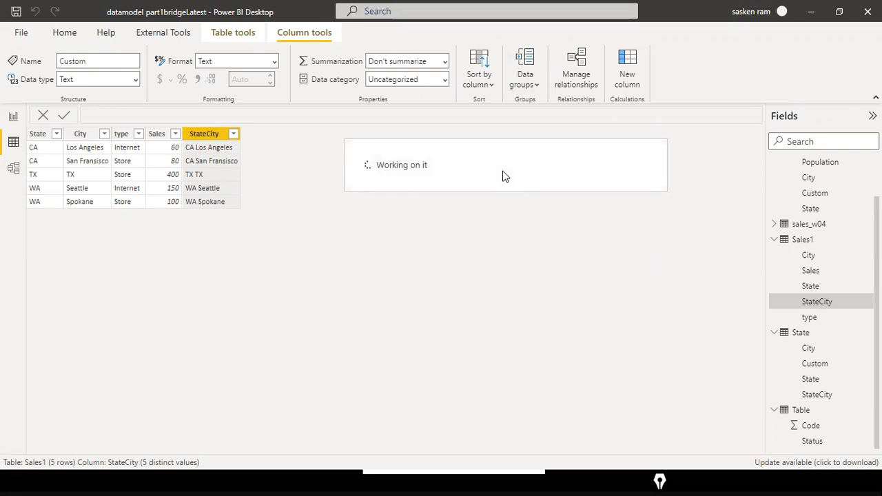
- Relate State's Custom column to the Custom columns of Sales1 and CityData, and select Page 4's State, Sales and Population table visual
left_click(14, 169)
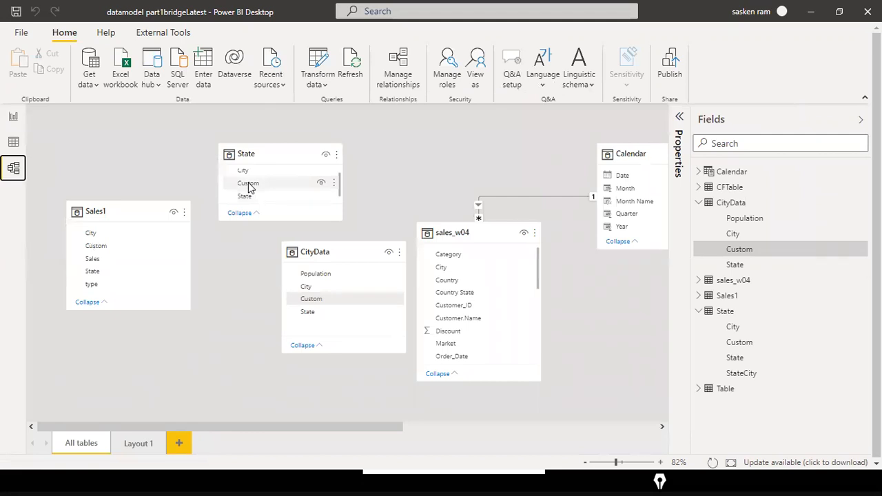
left_click_drag(246, 188, 97, 255)
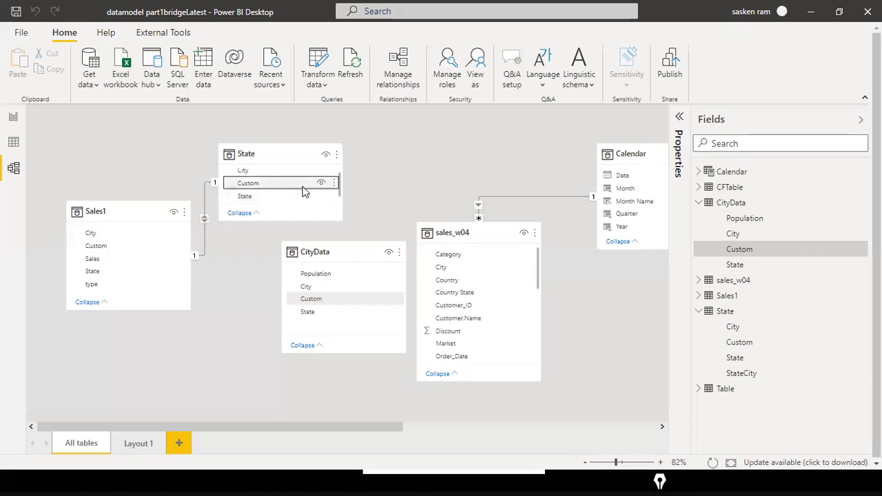
left_click_drag(284, 186, 301, 300)
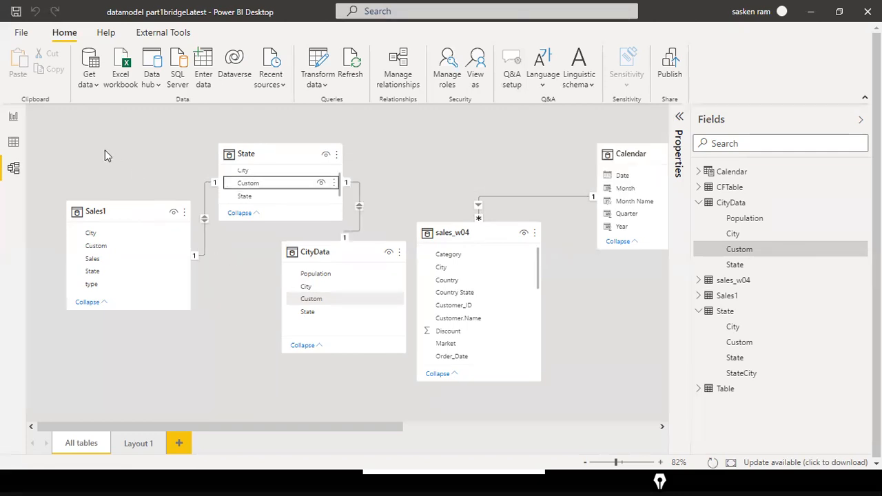
left_click(14, 116)
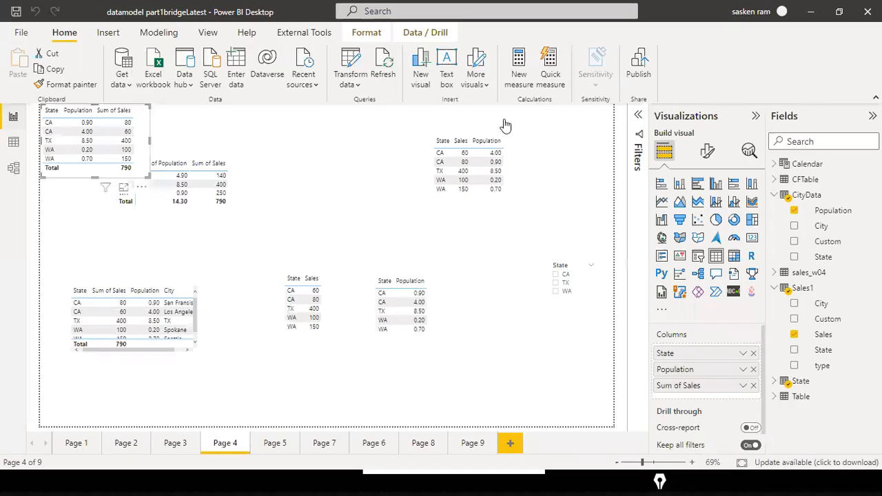
left_click(531, 192)
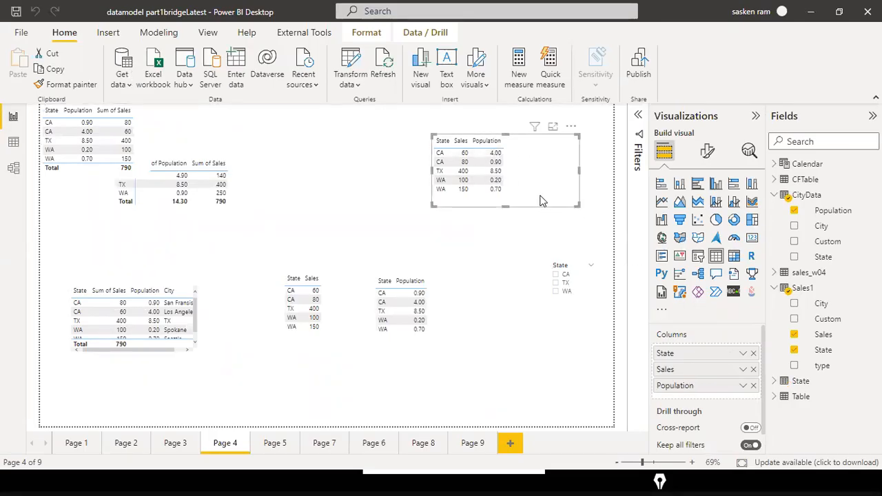
- Delete the relationships linking the State table to Sales1 and to CityData
left_click(13, 167)
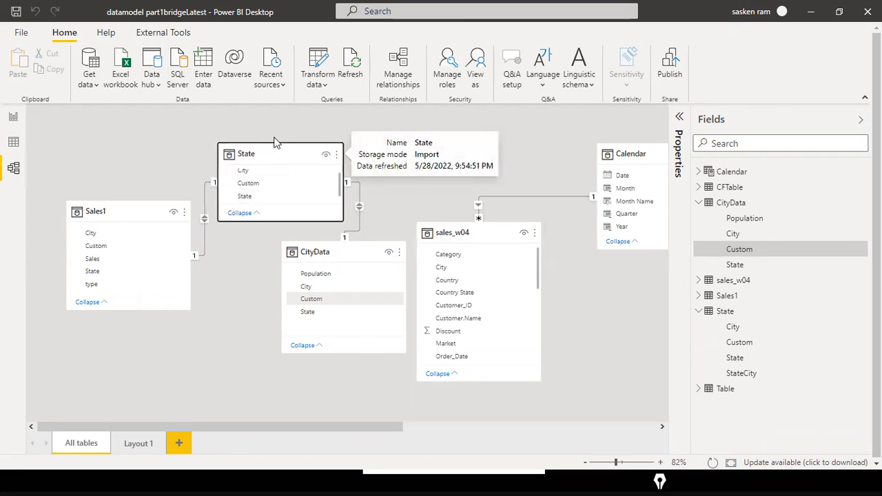
right_click(204, 200)
left_click(214, 206)
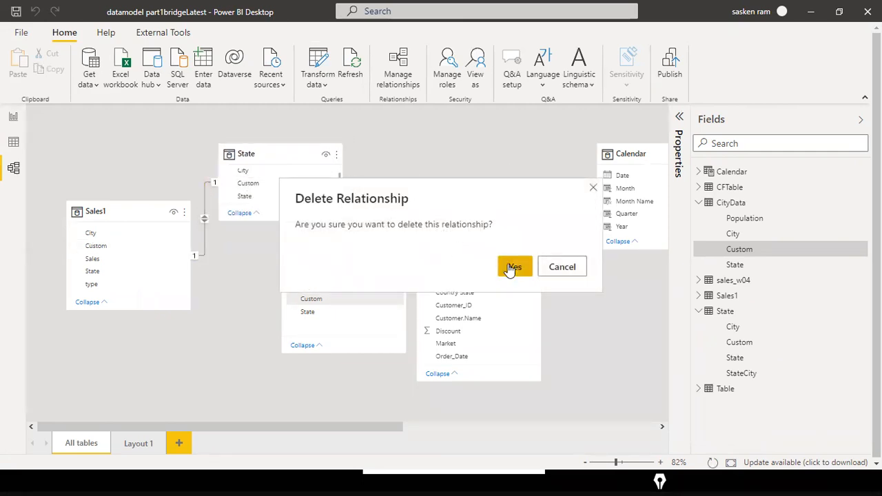
left_click(512, 267)
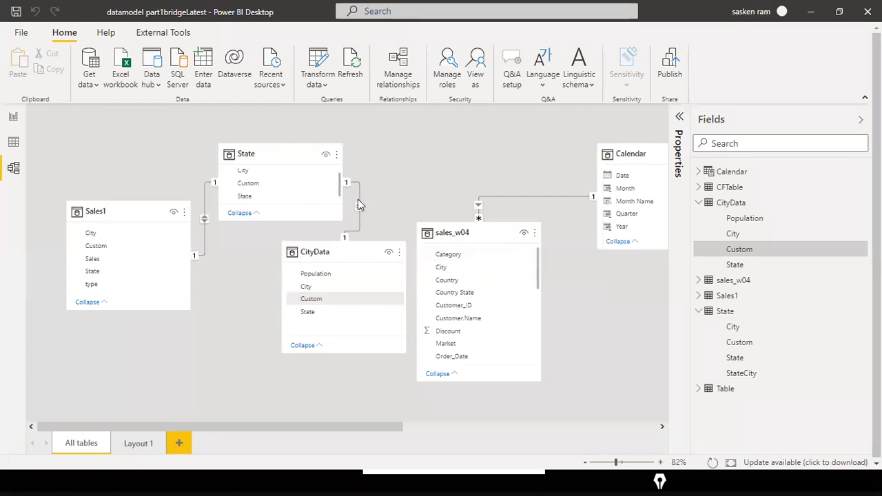
right_click(359, 204)
left_click(371, 209)
left_click(516, 266)
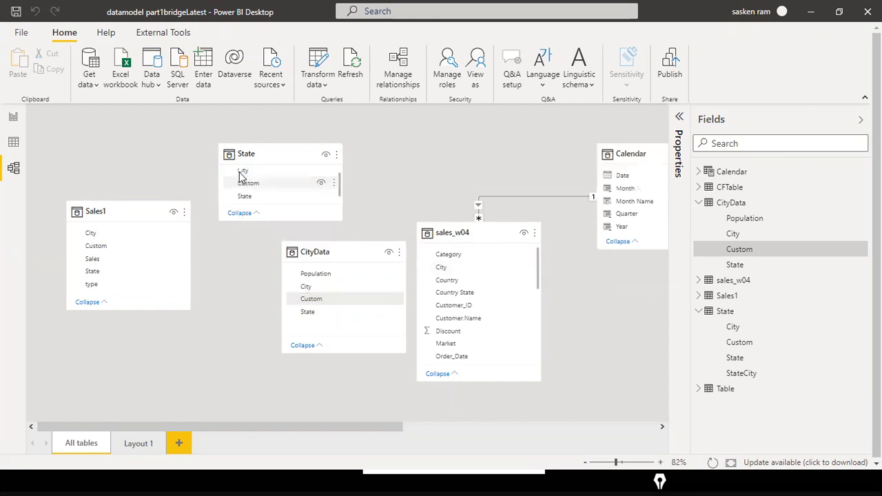
- Relate State's City column to the City columns of Sales1 and CityData, and narrow Page 4's State, Sales and Population table visual
left_click_drag(241, 171, 101, 241)
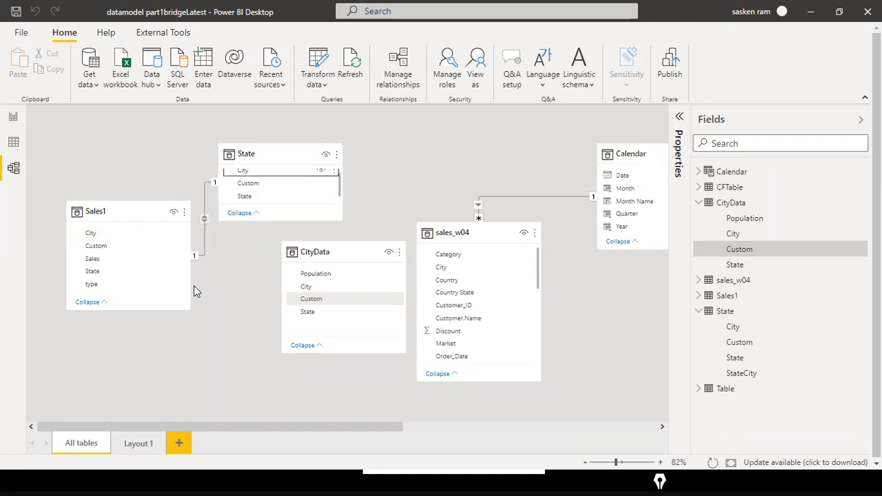
left_click_drag(296, 173, 315, 285)
left_click(14, 119)
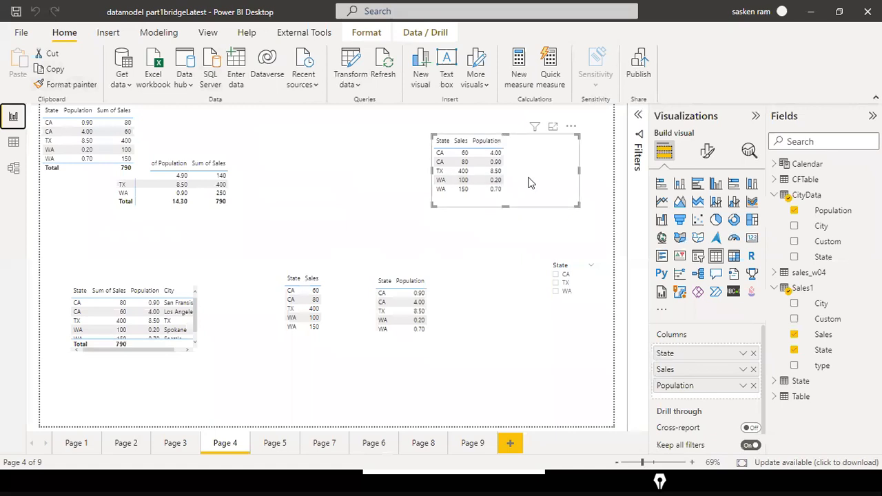
left_click_drag(579, 173, 551, 174)
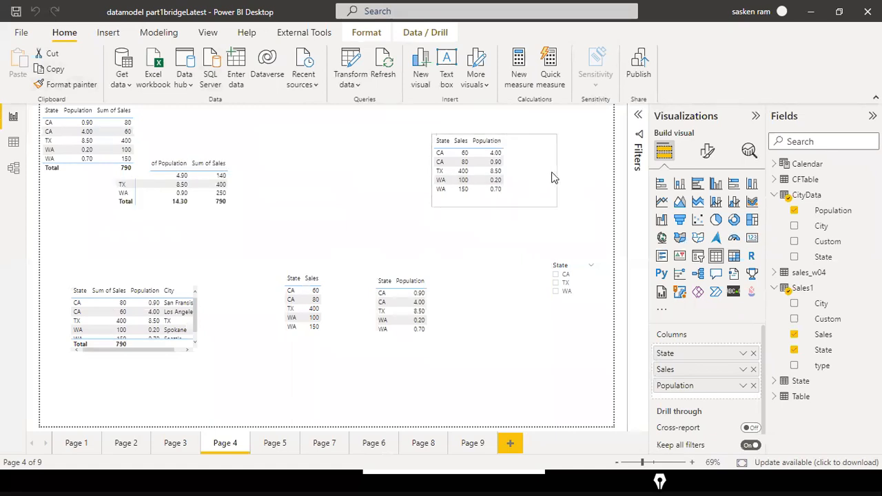
- Check the Sales1 table's rows and nudge the State table slightly away from Sales1 in the model diagram
left_click(13, 167)
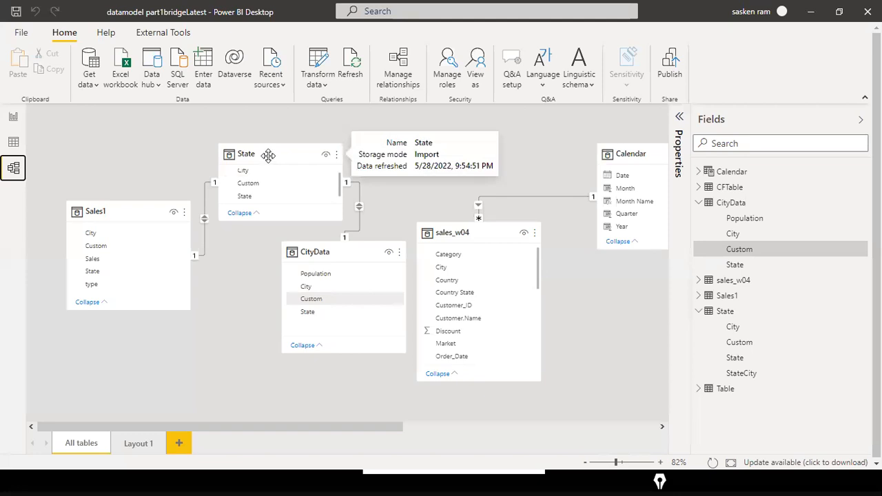
left_click(14, 143)
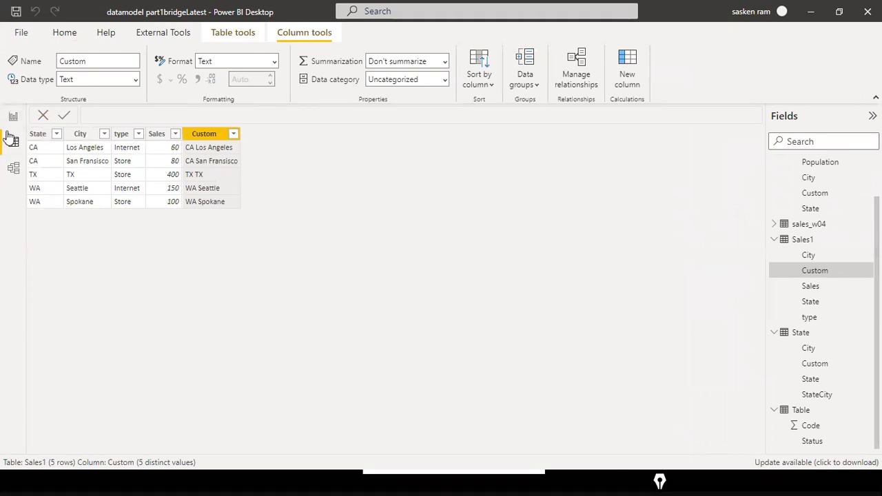
left_click(13, 168)
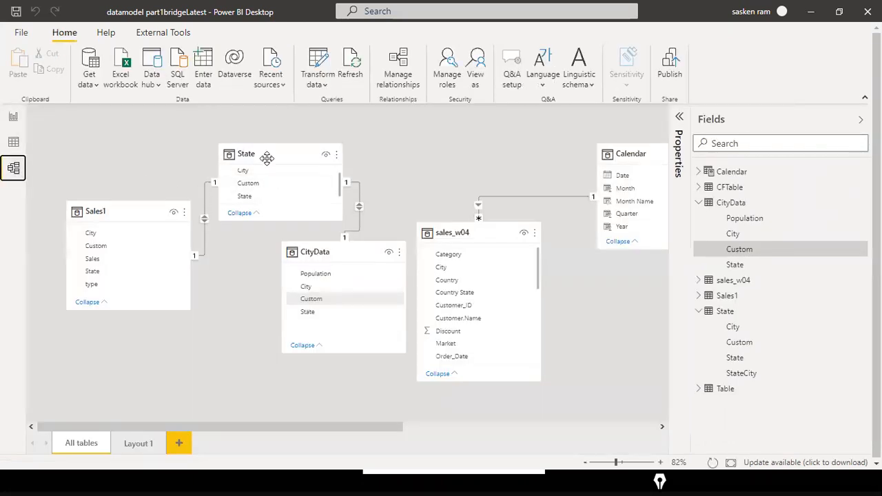
left_click_drag(269, 158, 274, 157)
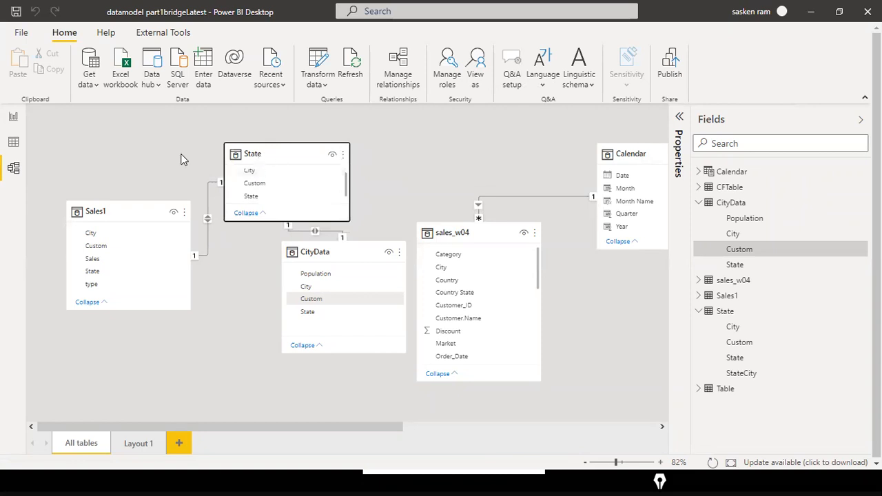
left_click(16, 172)
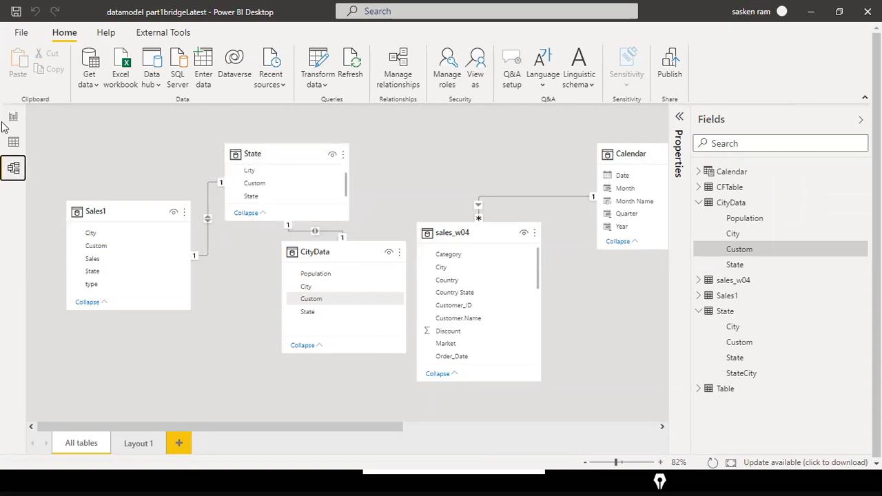
- Examine the State table's rows against its relationships to Sales1 and CityData and against the Page 4 visuals
left_click(14, 142)
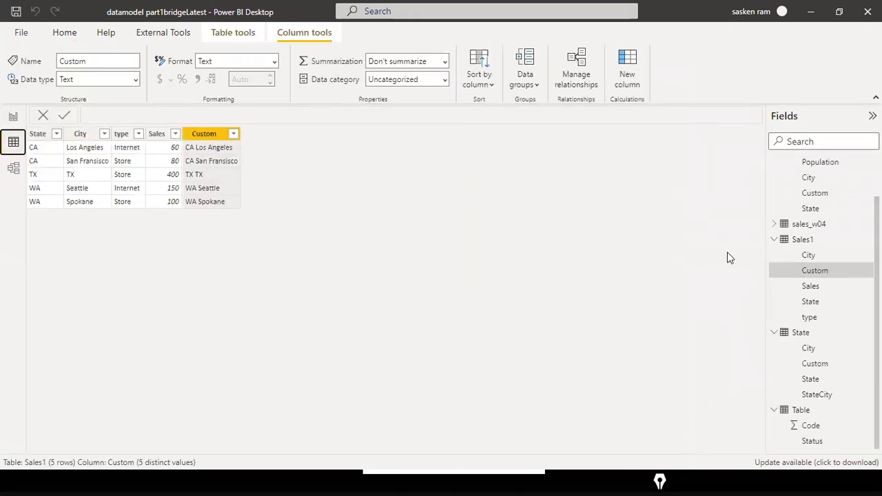
left_click(800, 332)
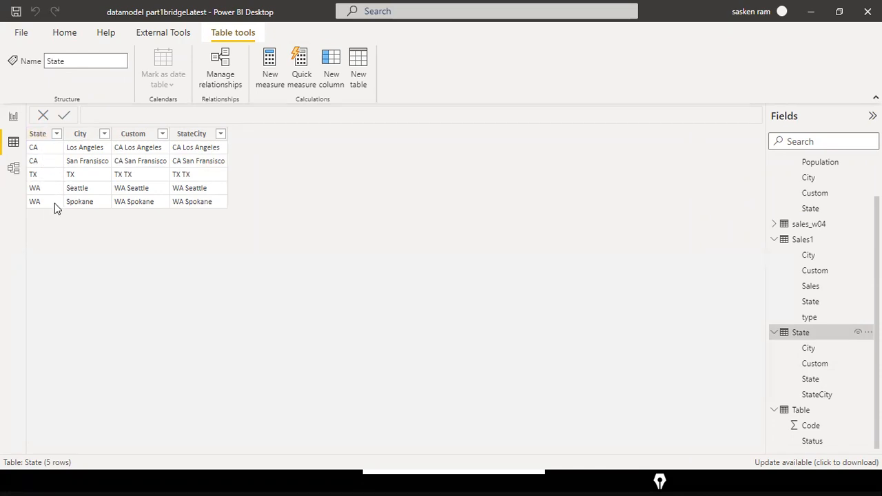
left_click(13, 168)
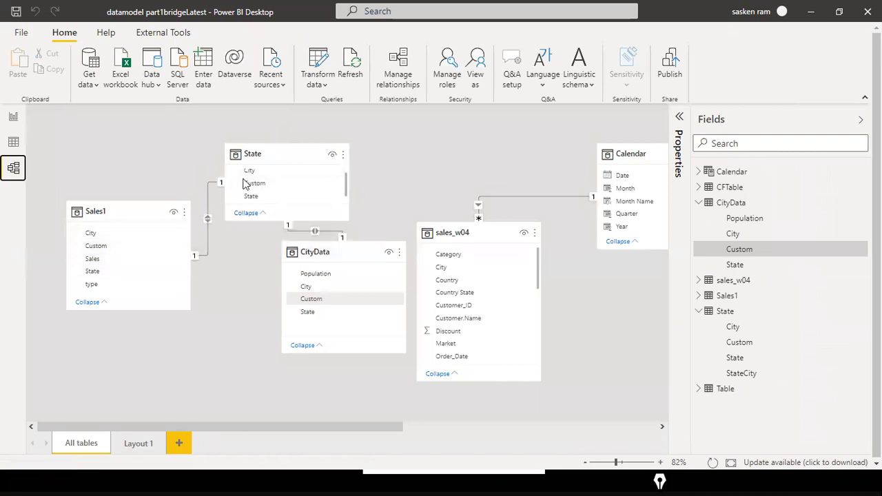
left_click(14, 143)
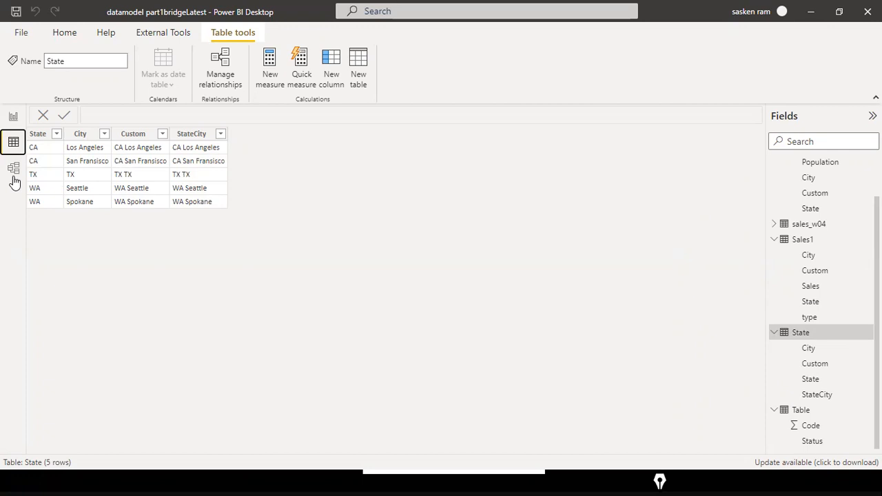
left_click(13, 168)
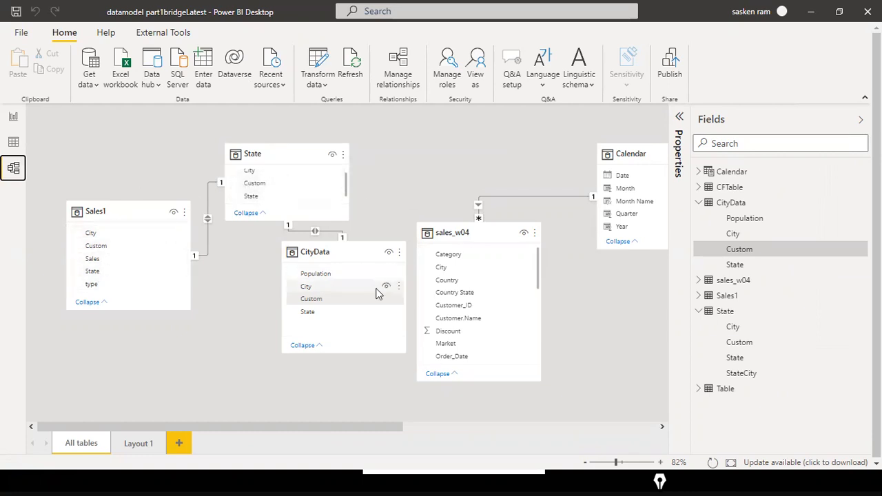
left_click(13, 118)
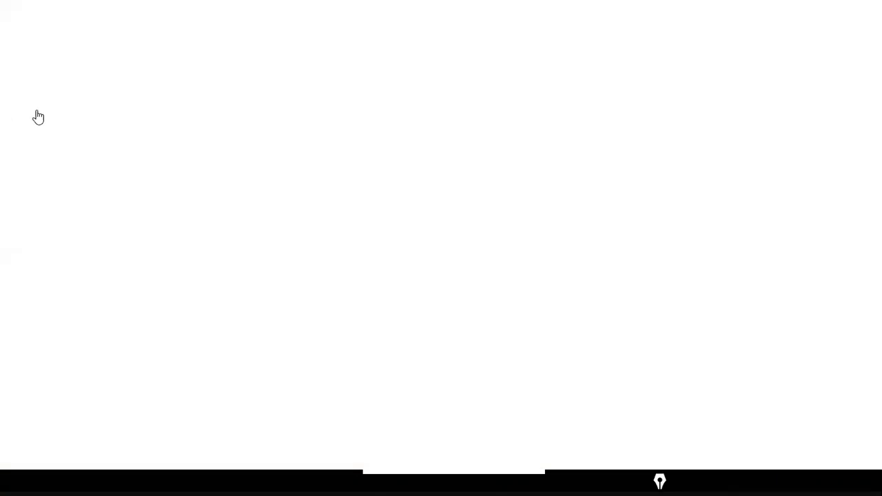
left_click(572, 172)
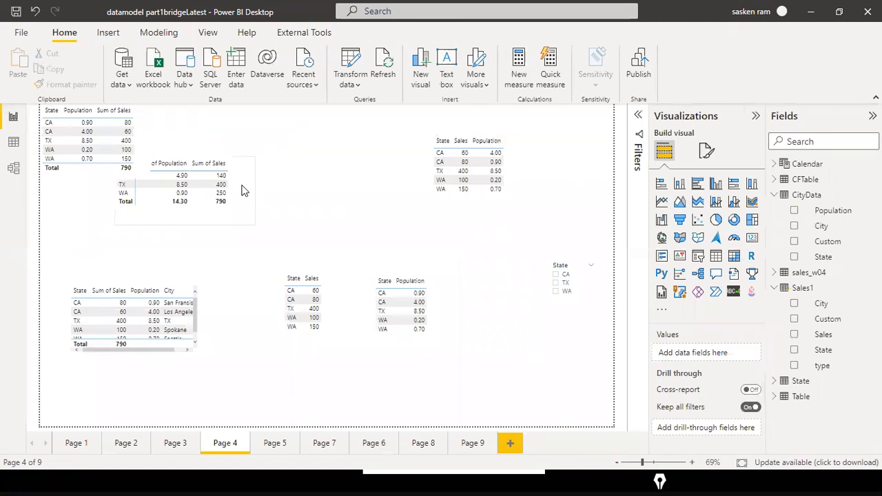
- Shift the State table back toward Sales1 in the model diagram and select Page 4's State, Sales and Population table visual
left_click(13, 168)
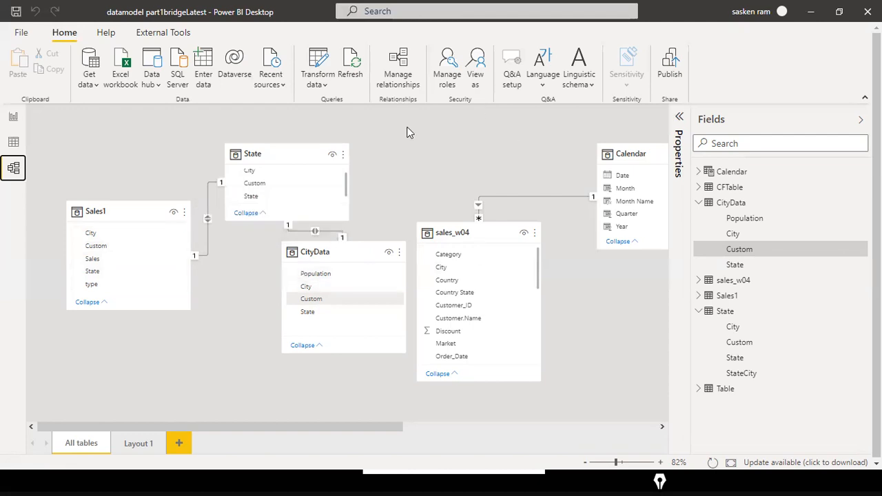
left_click_drag(272, 150, 264, 114)
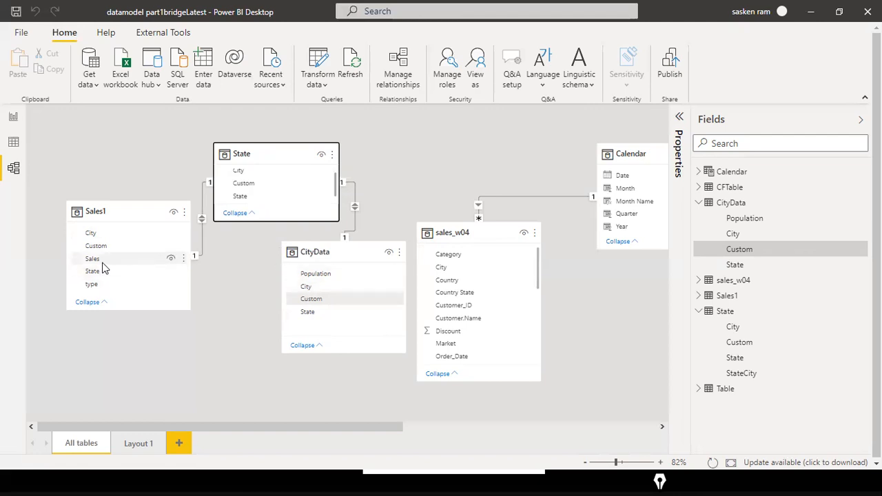
left_click_drag(133, 276, 366, 310)
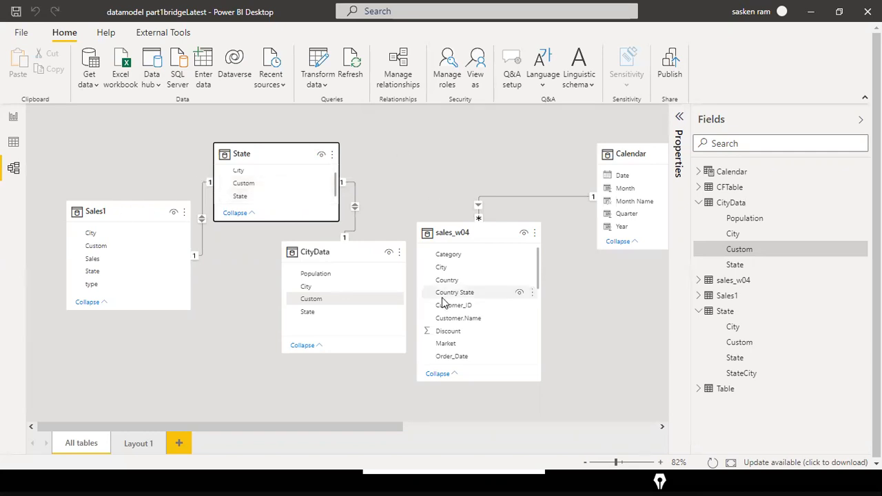
left_click(13, 117)
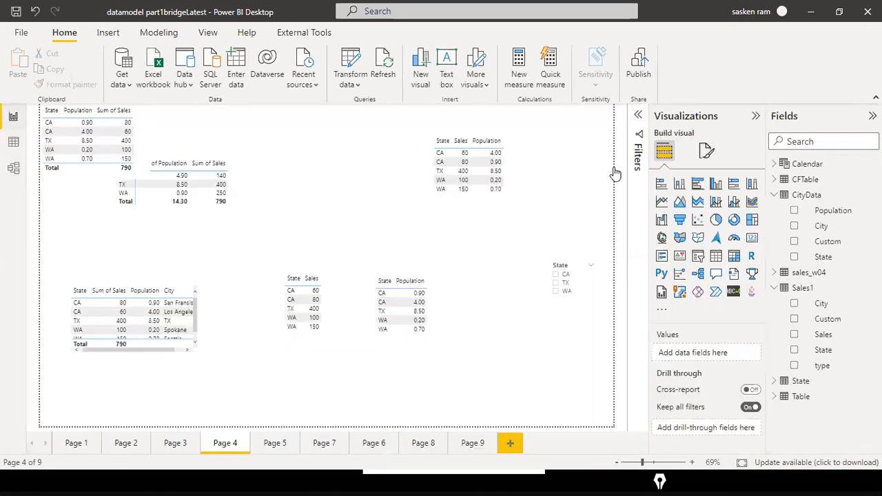
left_click(491, 204)
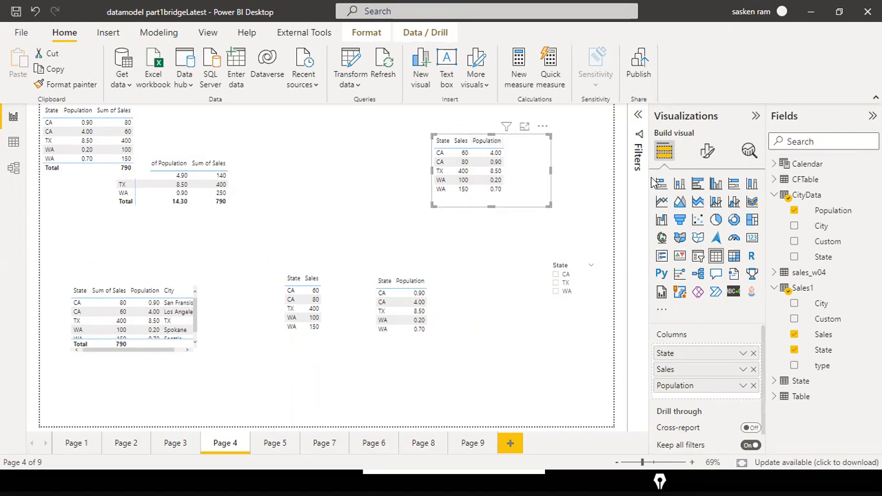
- Select the State bridge table in the model diagram and review its data rows
left_click(14, 170)
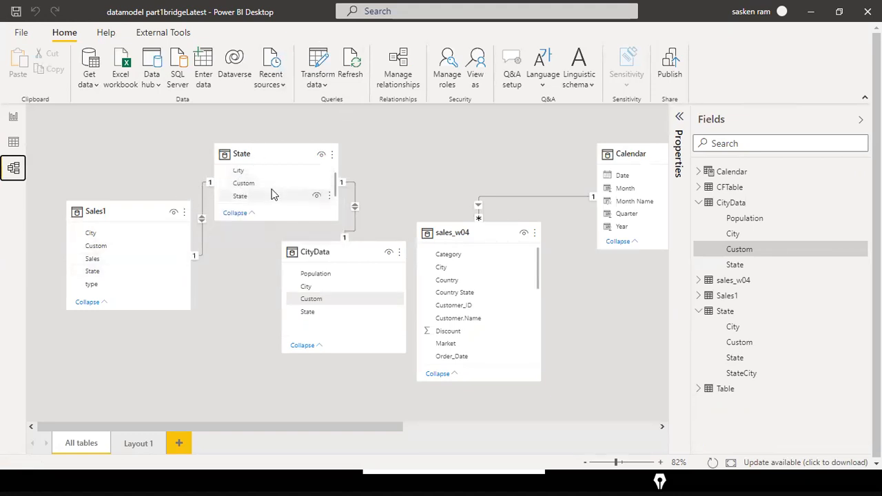
left_click(276, 146)
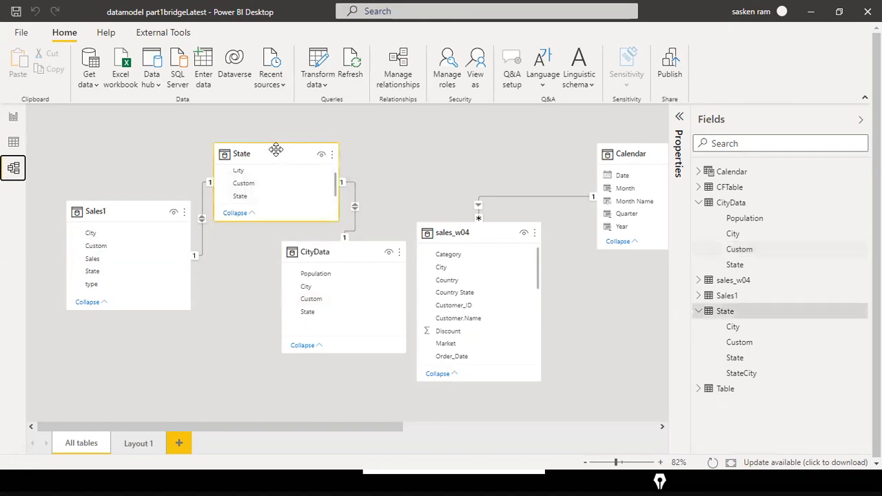
left_click(10, 148)
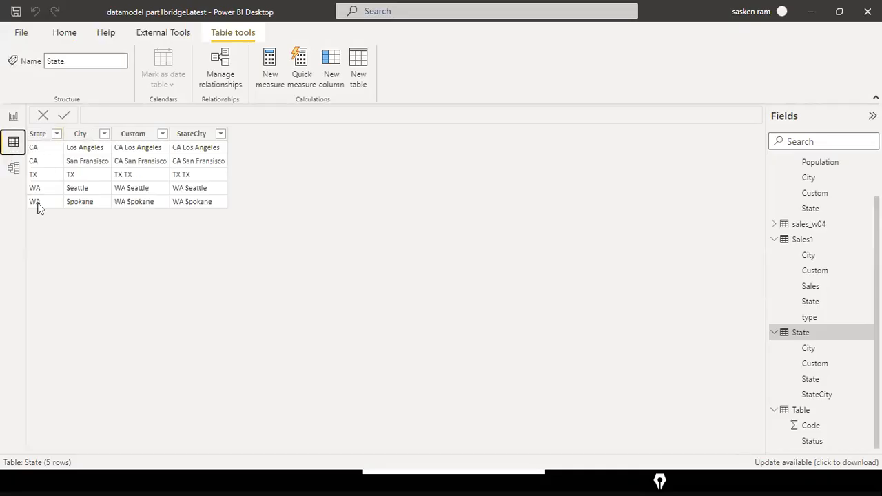
left_click(13, 168)
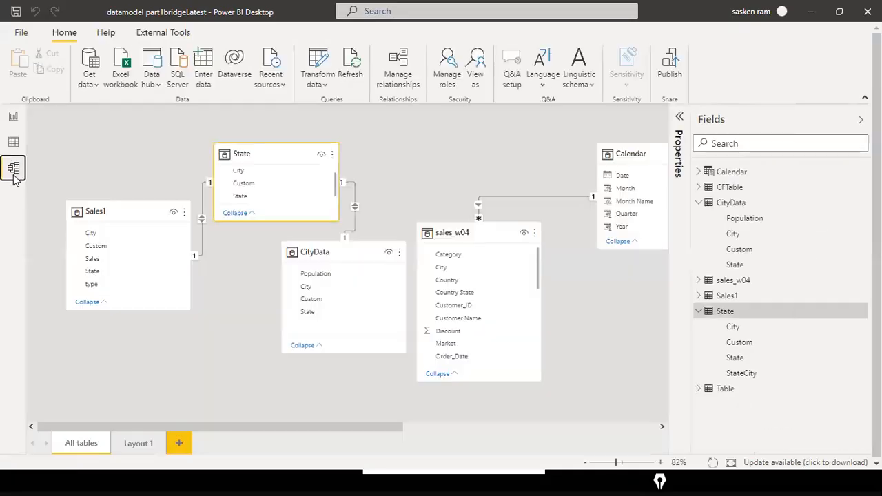
- Add Sales1's City field to Page 4's State, Sales and Population table, widen the visual and place City directly after State
left_click(13, 117)
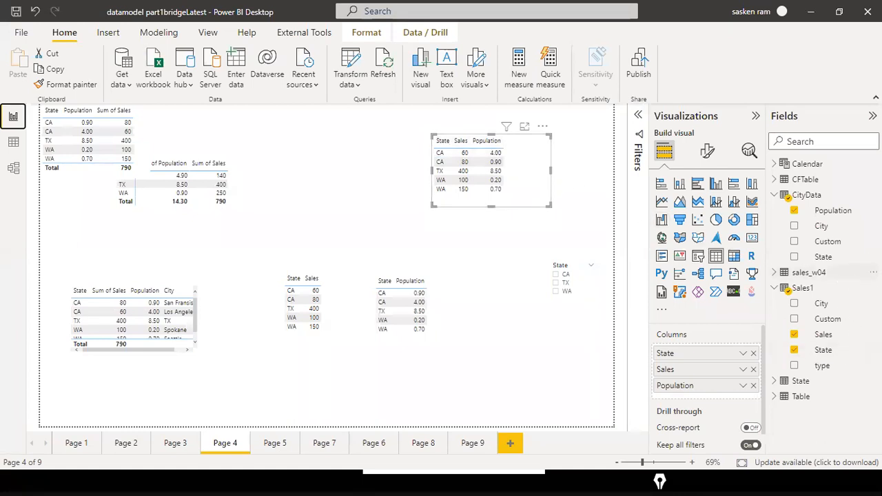
left_click_drag(819, 310, 482, 176)
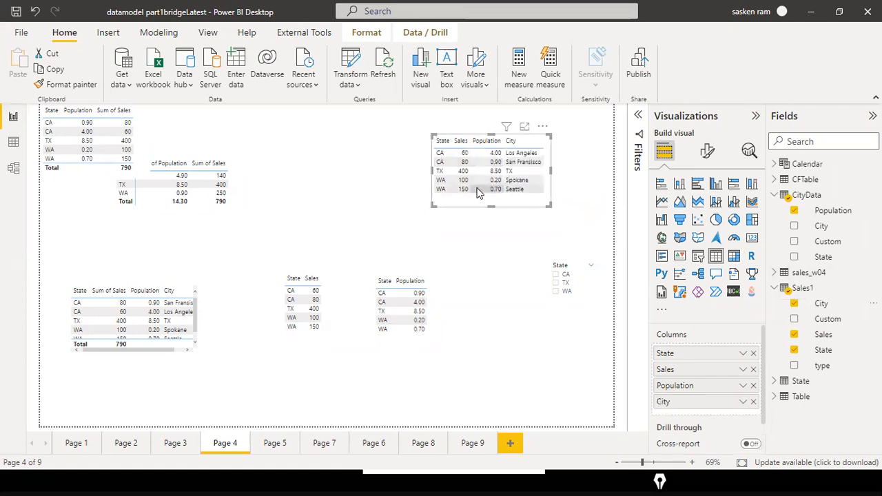
left_click_drag(431, 171, 311, 172)
left_click_drag(697, 406, 694, 370)
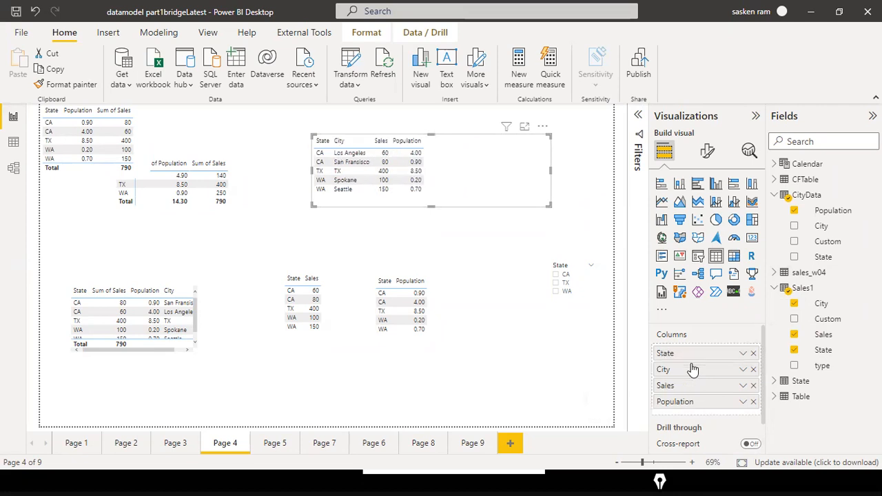
- Compare the San Fransisco row in the Page 4 table with the rows of the State and Sales1 tables
left_click(322, 162)
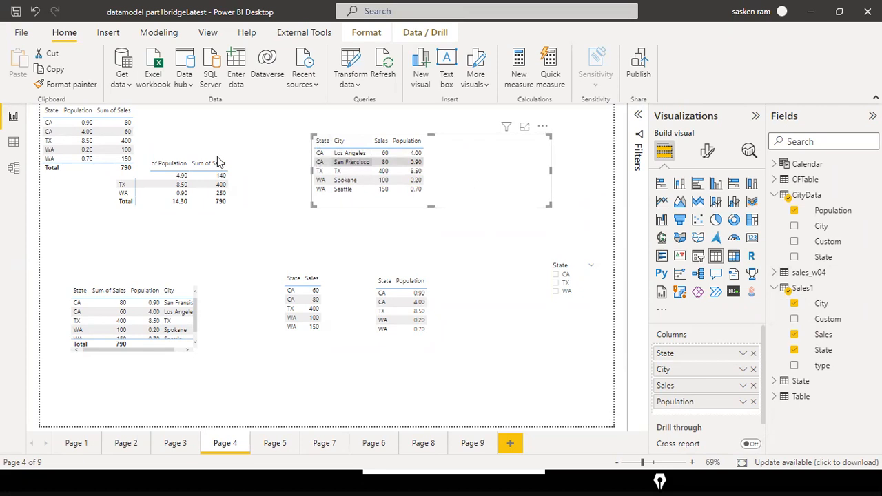
left_click(11, 151)
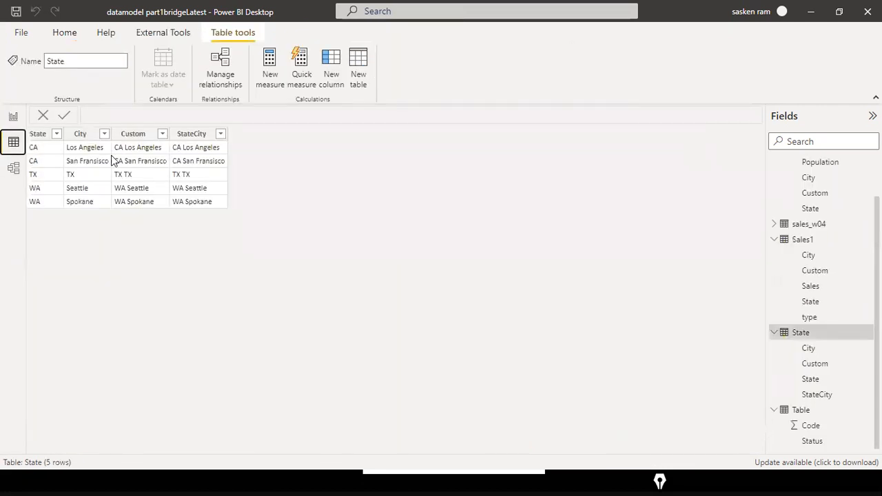
left_click(806, 241)
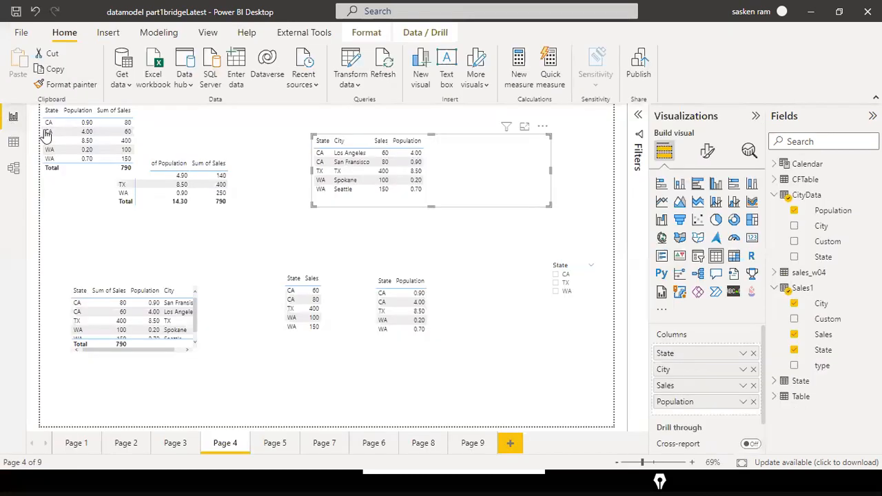
left_click(13, 117)
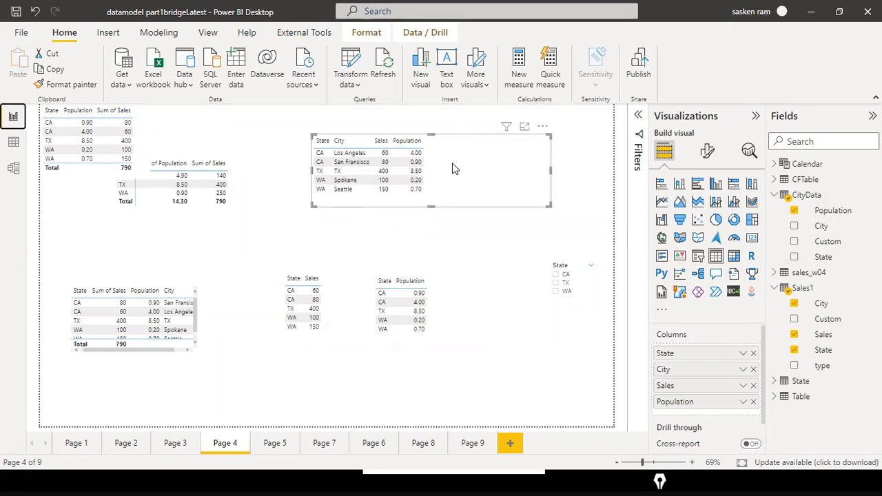
- Compare the State bridge's relationships to Sales1 and CityData in the model diagram with Page 4's State, City, Sales and Population table
left_click(12, 169)
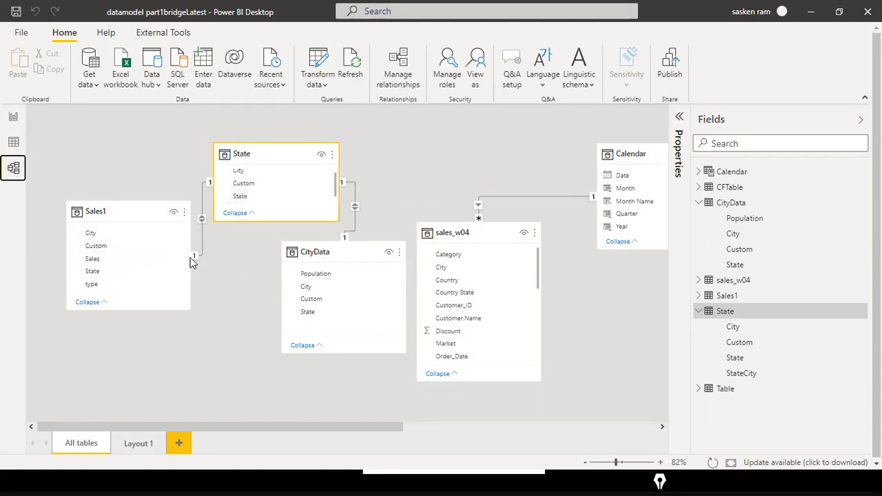
left_click(14, 119)
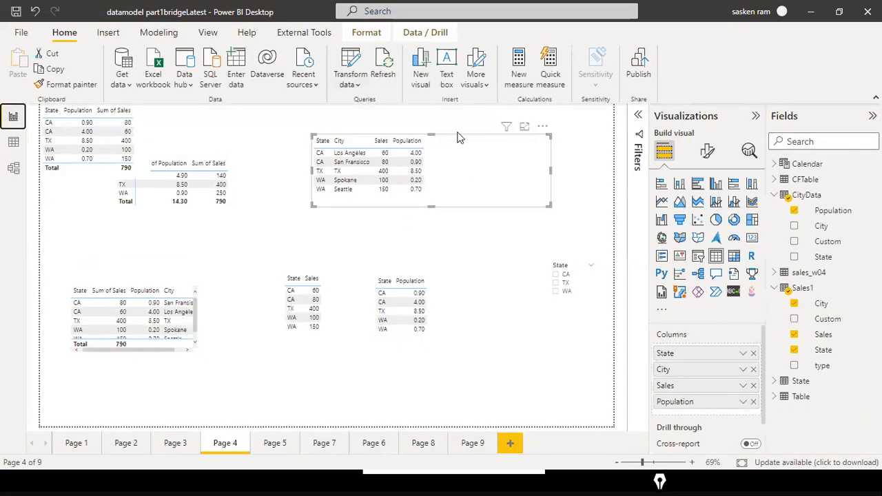
left_click(13, 168)
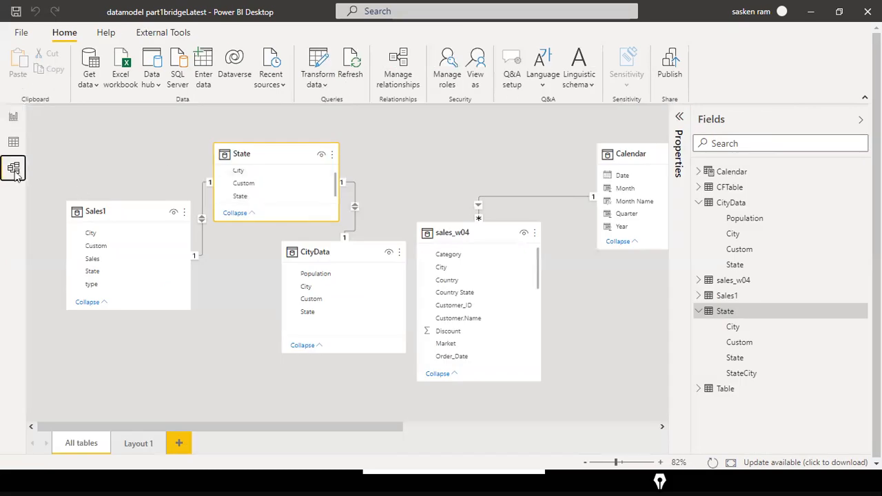
left_click(13, 117)
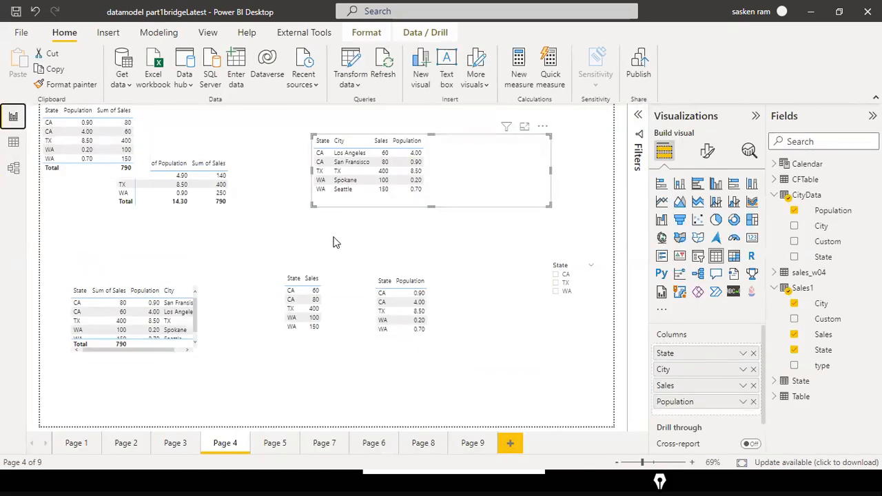
- Trace the columns of Page 4's State, City, Sales and Population table to their Sales1 and CityData source fields, and deselect the visual
mouse_move(286, 122)
left_mouse_down()
mouse_move(348, 222)
mouse_move(398, 223)
left_mouse_up()
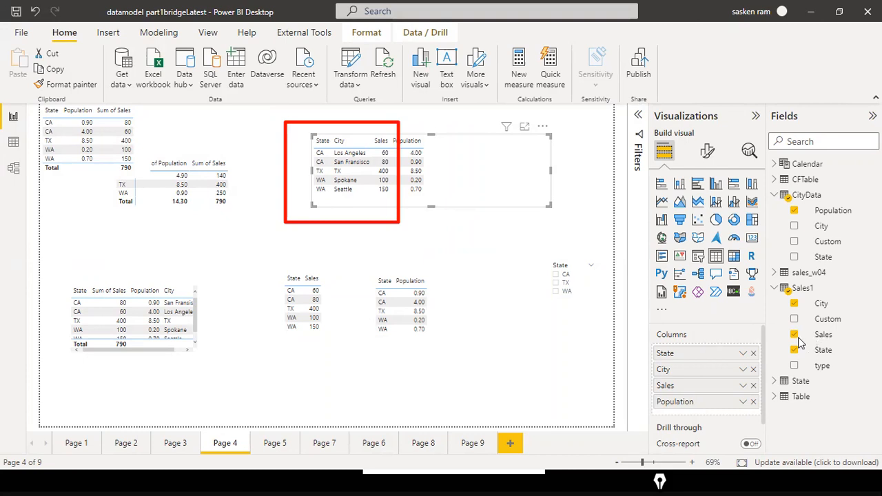
left_click_drag(780, 333, 406, 222)
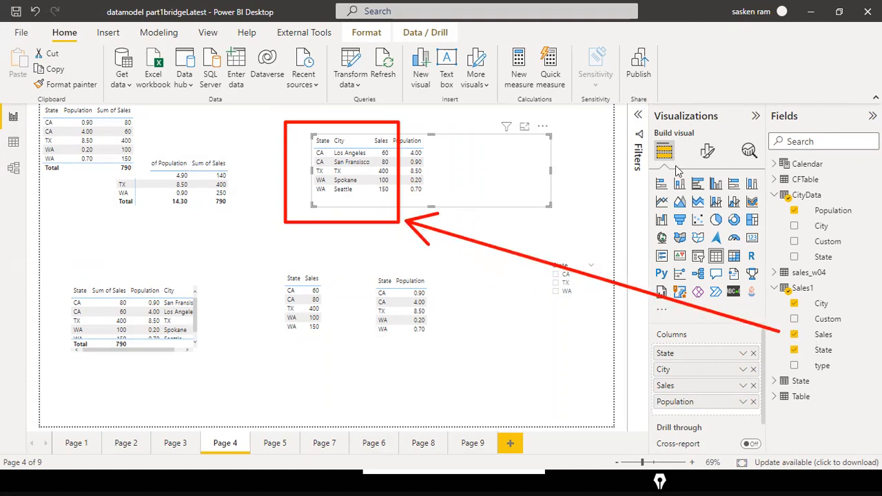
left_click_drag(782, 208, 425, 161)
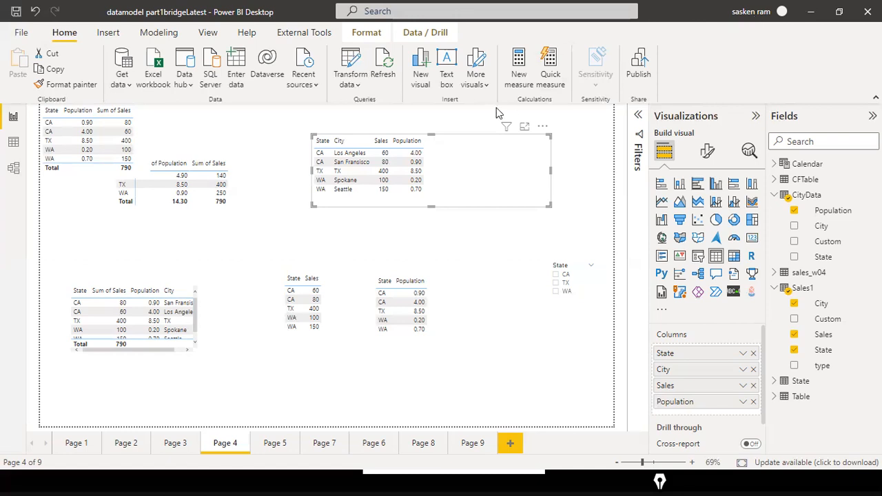
left_click(360, 162)
left_click(587, 200)
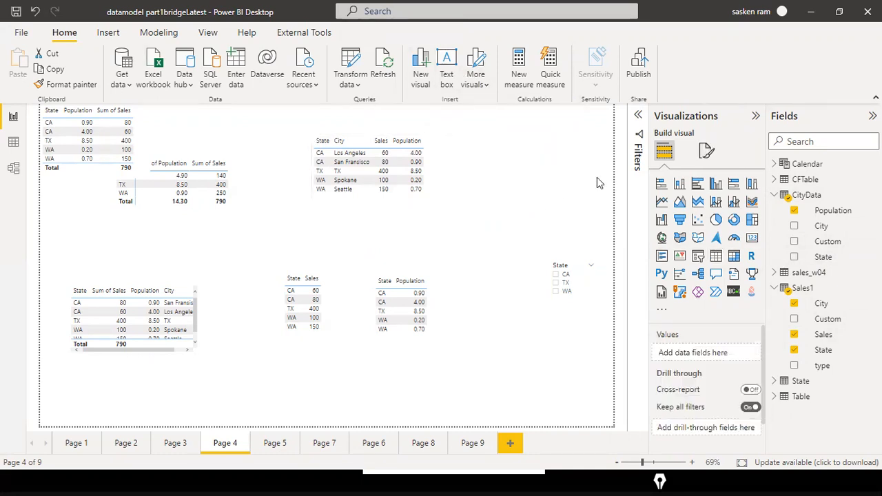